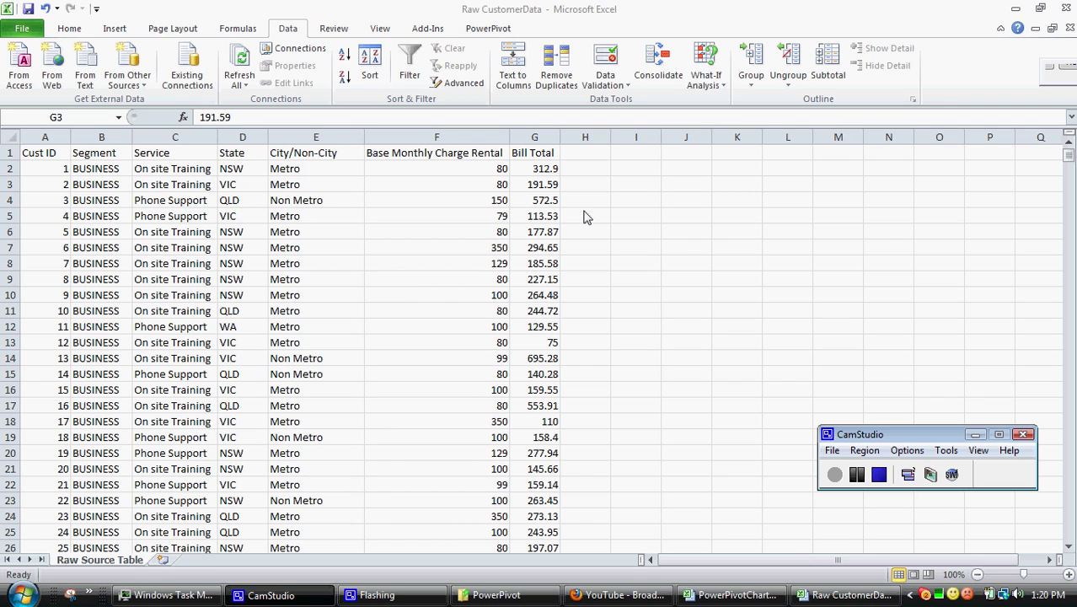
Step: Enter the header "Bill Total X 10" in cell H1 and fit column H's width to it
left_click(576, 153)
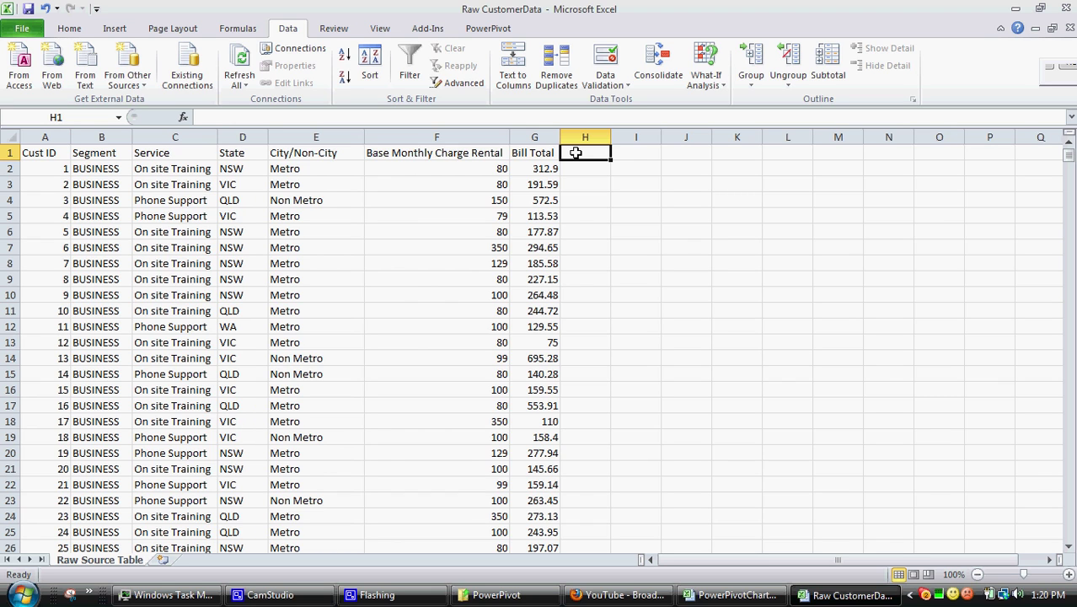
type("Bil")
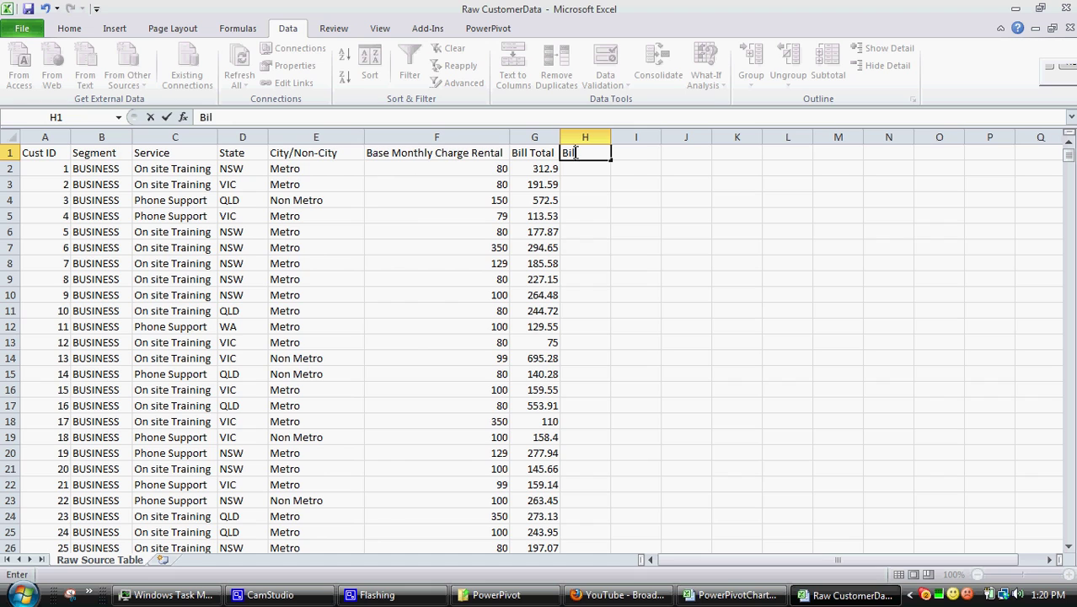
type("l Total X 10")
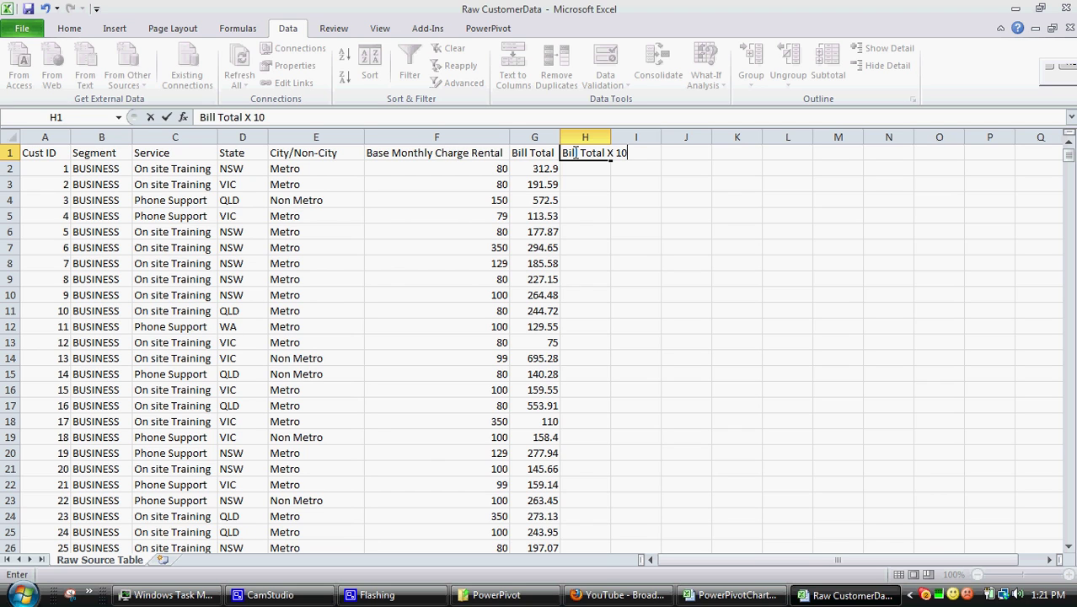
left_click(636, 202)
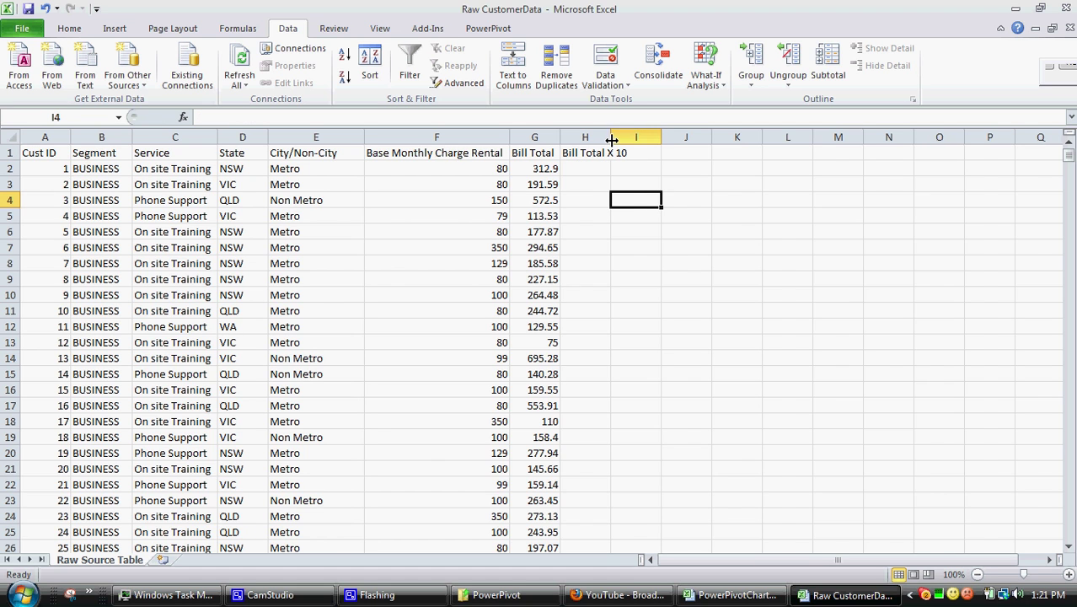
double_click(610, 136)
Step: Enter the formula =G2*10 in cell H2 and fill it down through all the customer rows
left_click(585, 166)
type("=")
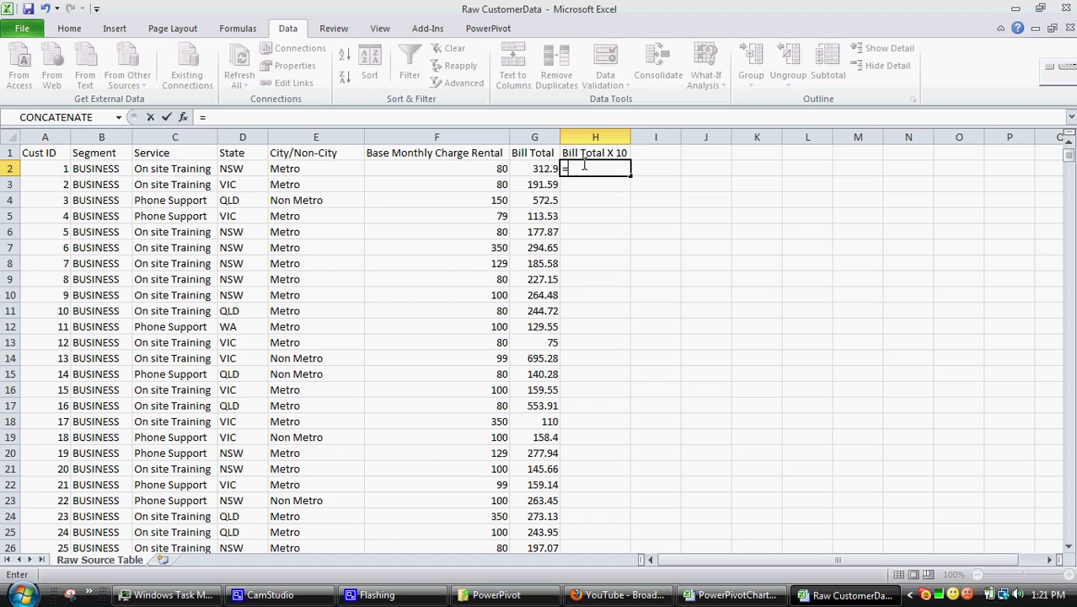
left_click(540, 169)
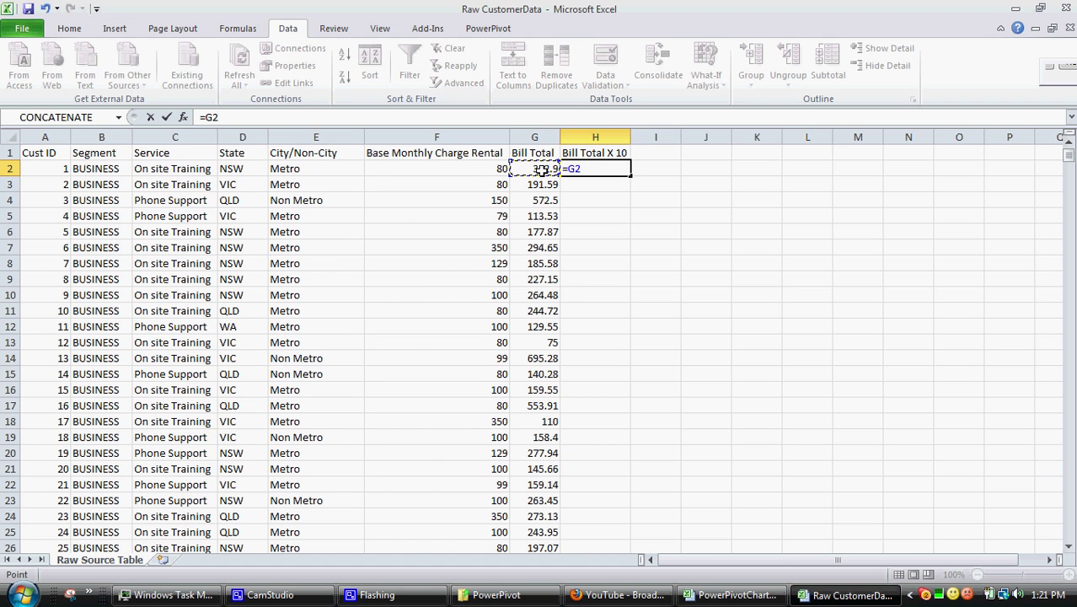
type("*")
left_click(166, 117)
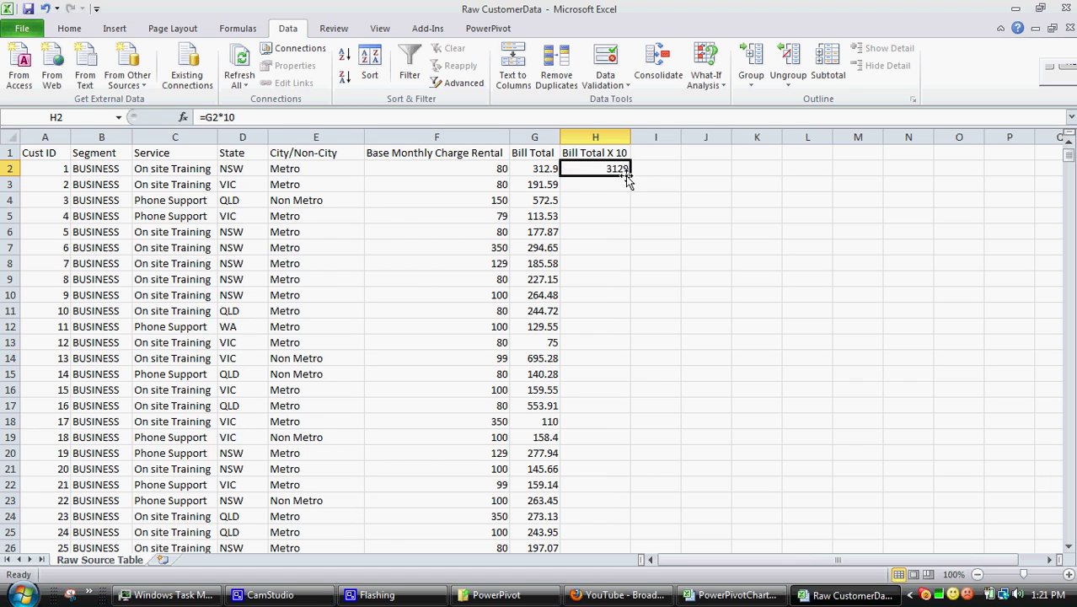
double_click(631, 174)
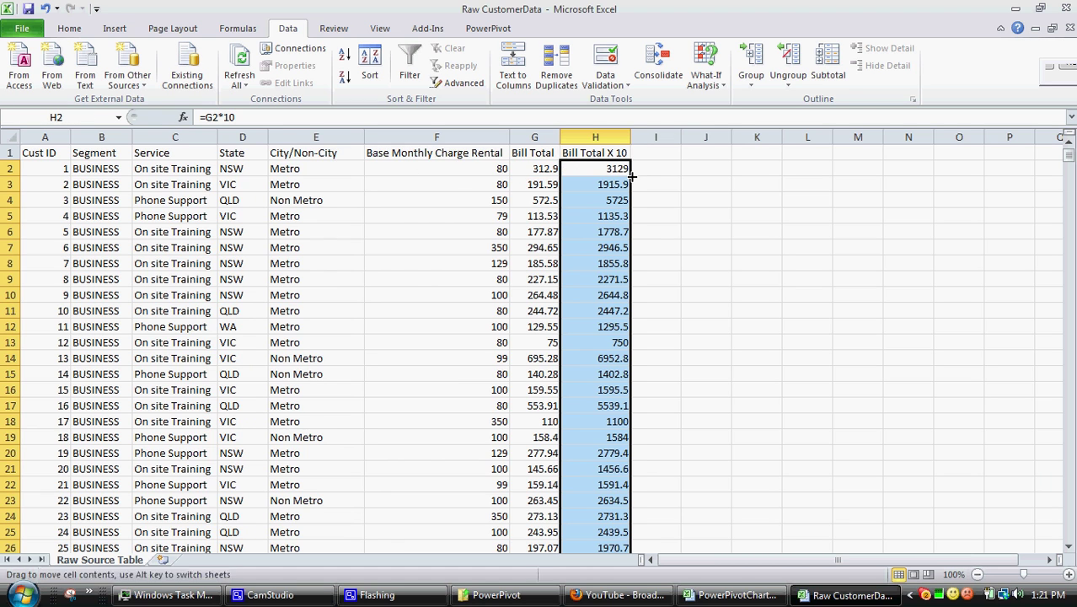
Step: Replace the formulas in the Bill Total X 10 column with their values by copying and pasting values in place
left_click(605, 138)
right_click(605, 137)
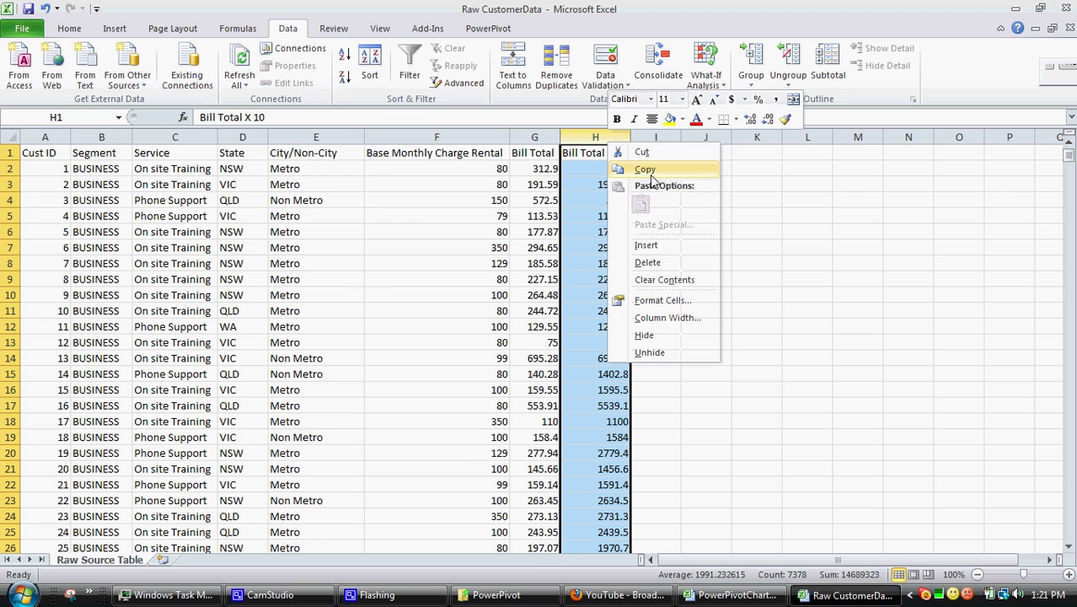
left_click(647, 166)
right_click(610, 157)
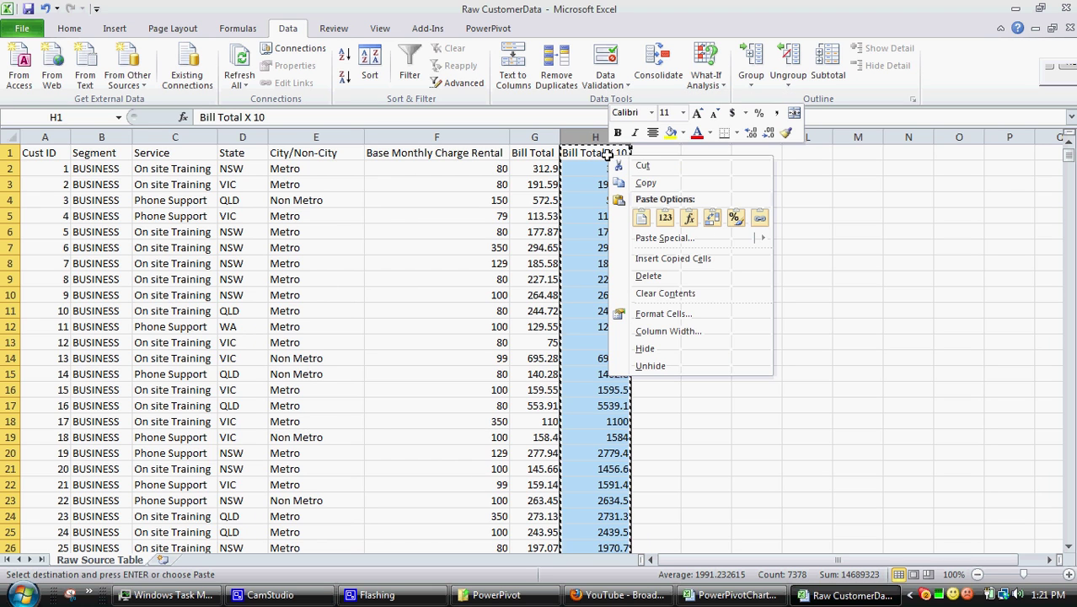
left_click(665, 218)
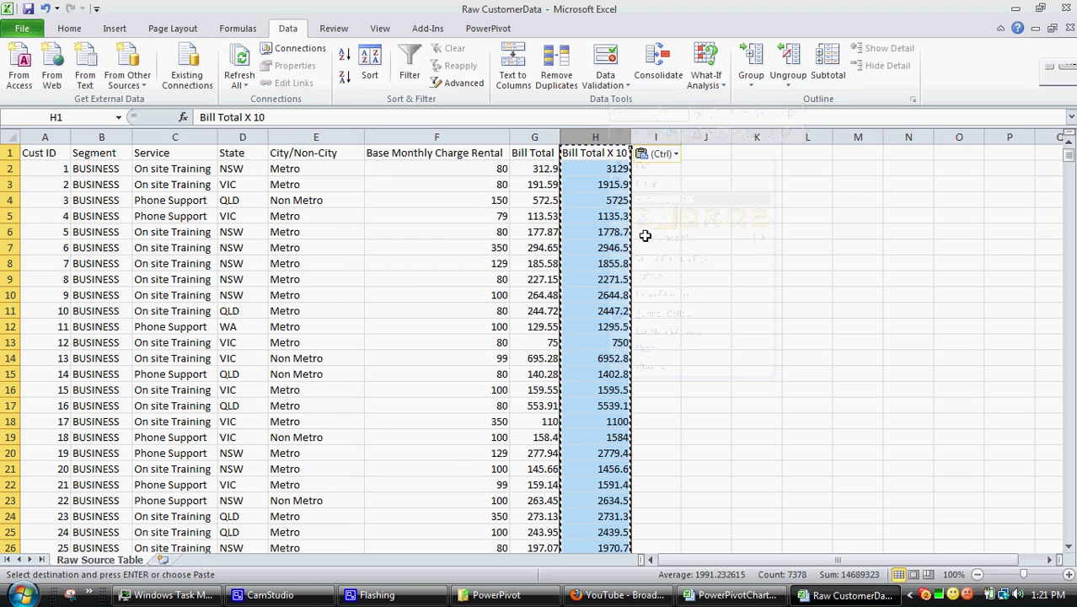
key("Escape")
left_click(603, 233)
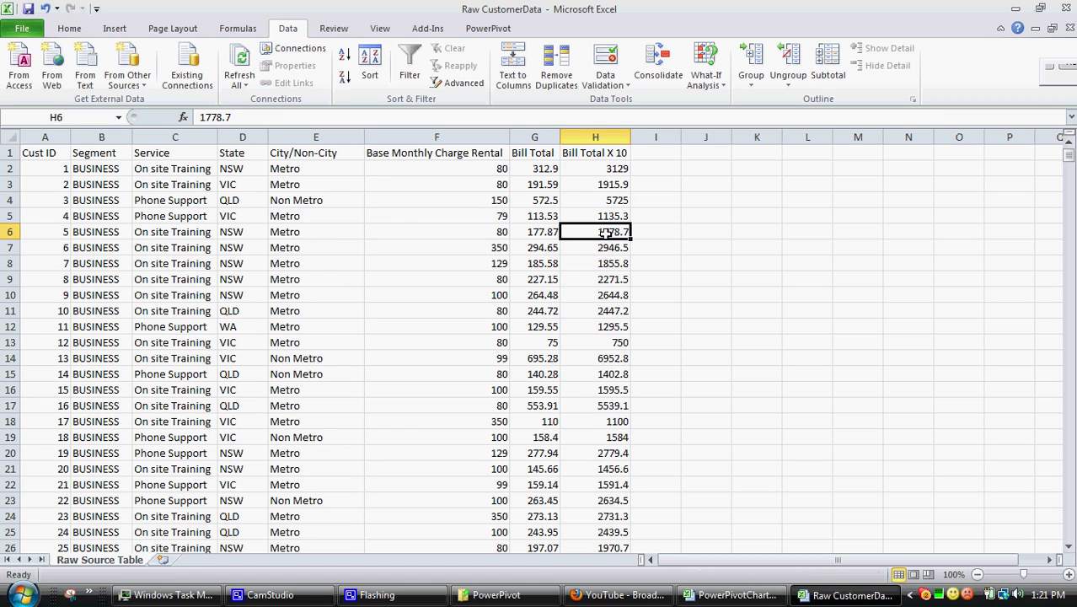
left_click(576, 179)
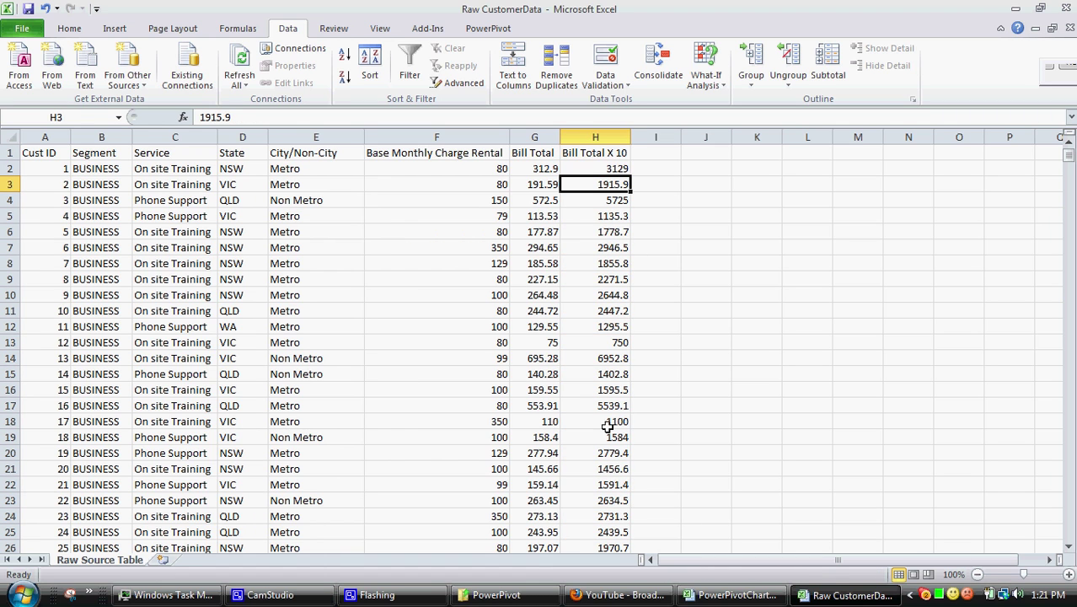
Step: Switch to the PowerPivotChart&Table workbook and open its PowerPivot window
left_click(723, 604)
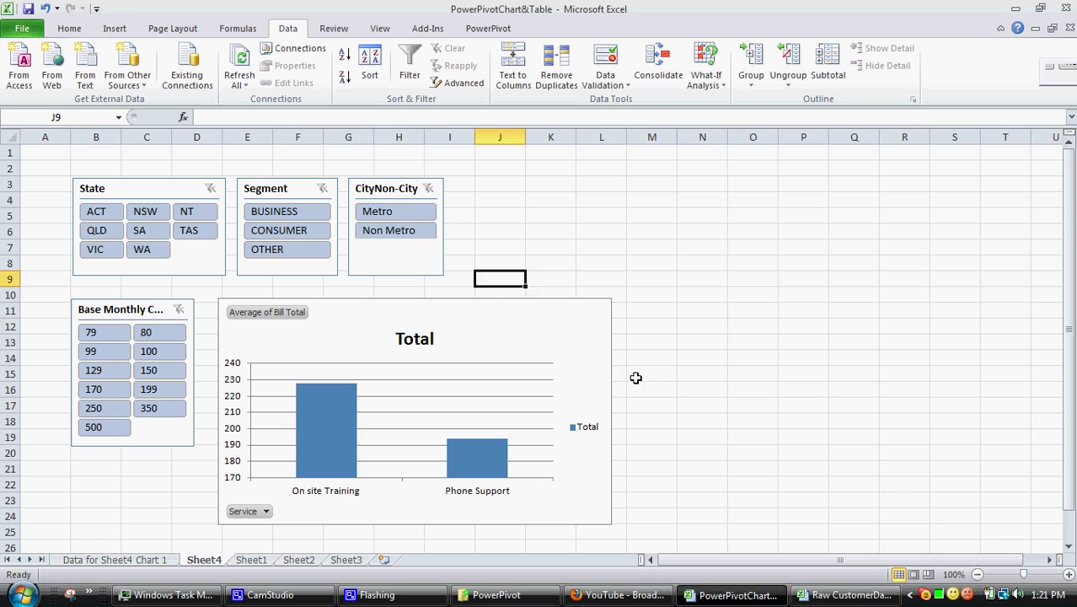
left_click(549, 263)
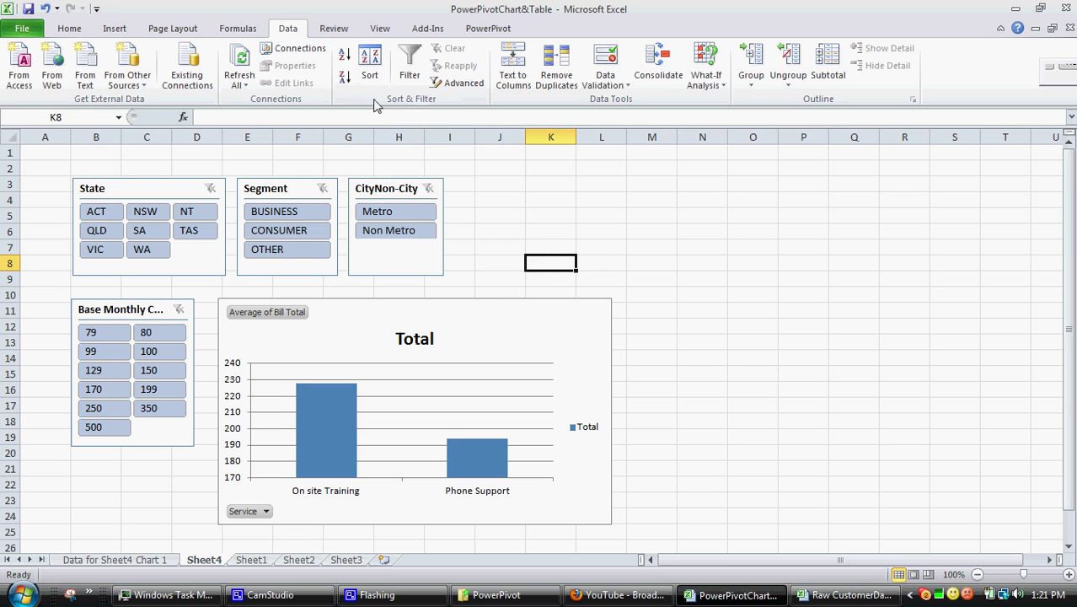
left_click(488, 29)
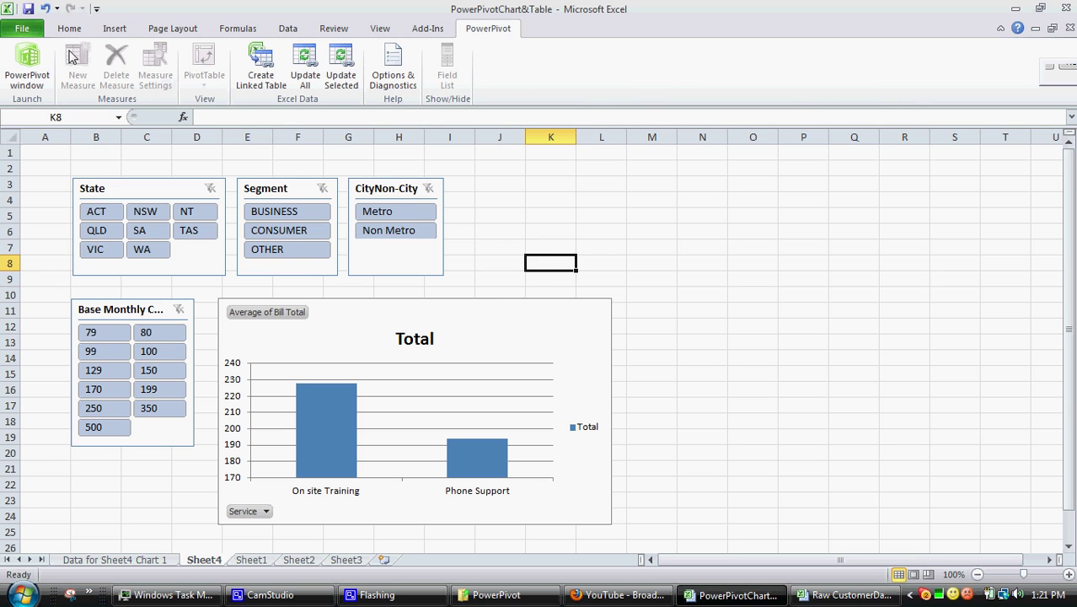
left_click(30, 75)
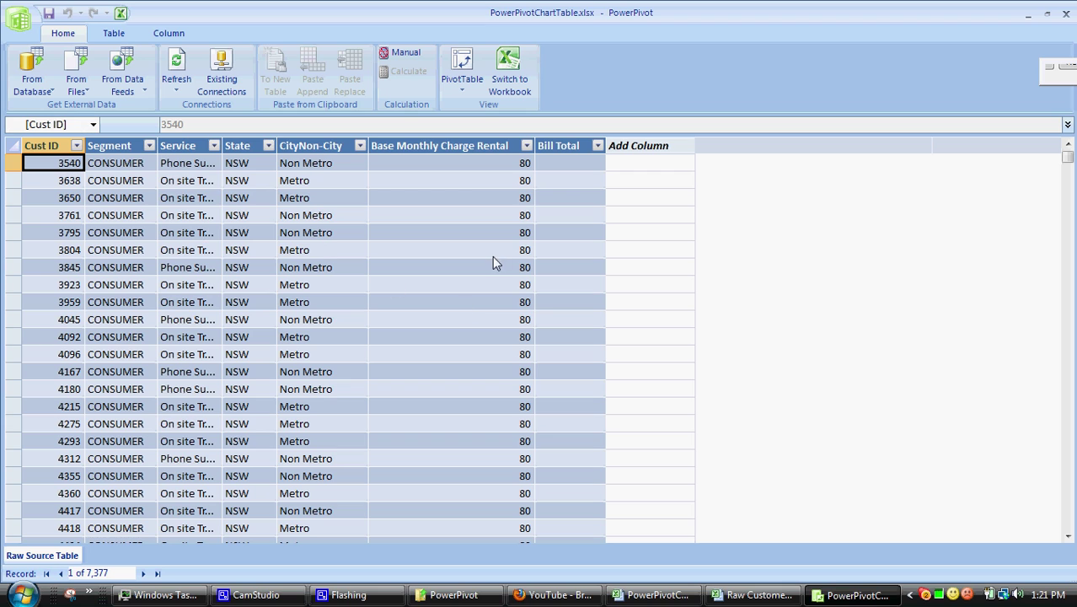
Step: Refresh the data of the Raw Source Table in PowerPivot and close the progress report
left_click(178, 87)
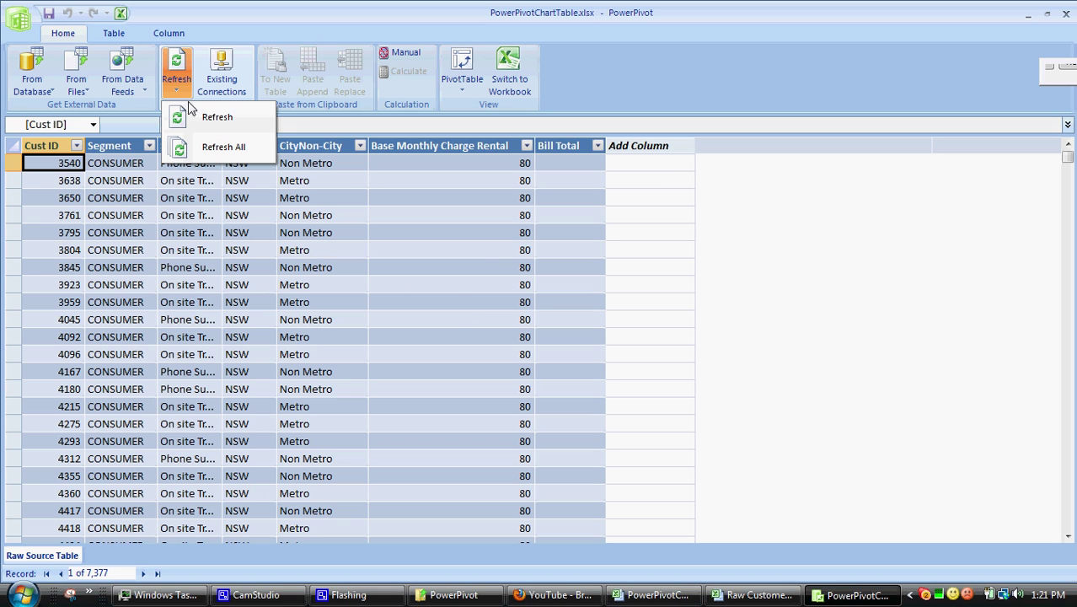
left_click(202, 117)
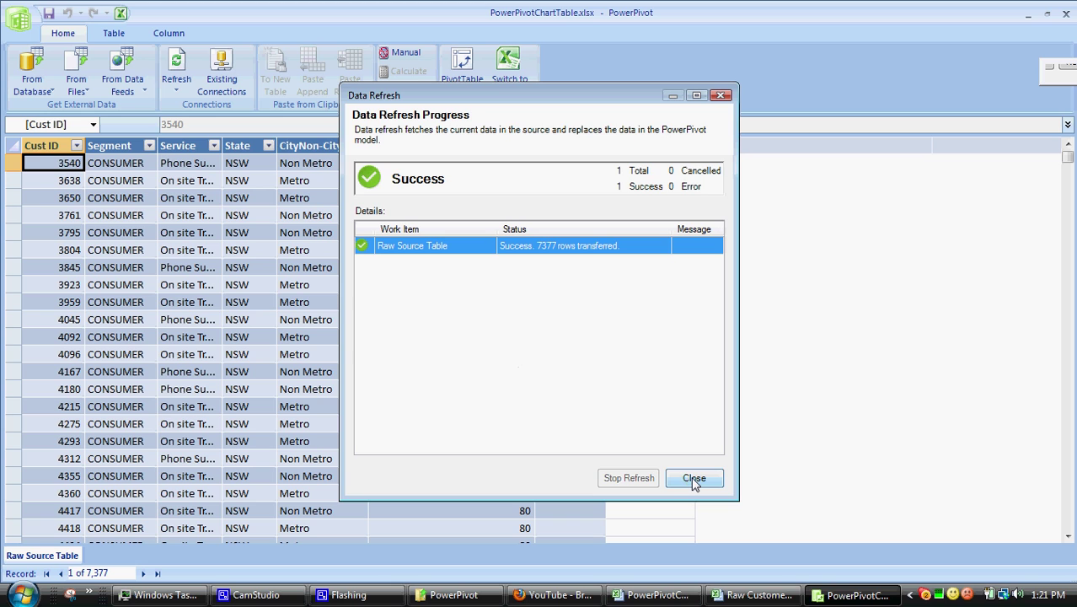
left_click(694, 479)
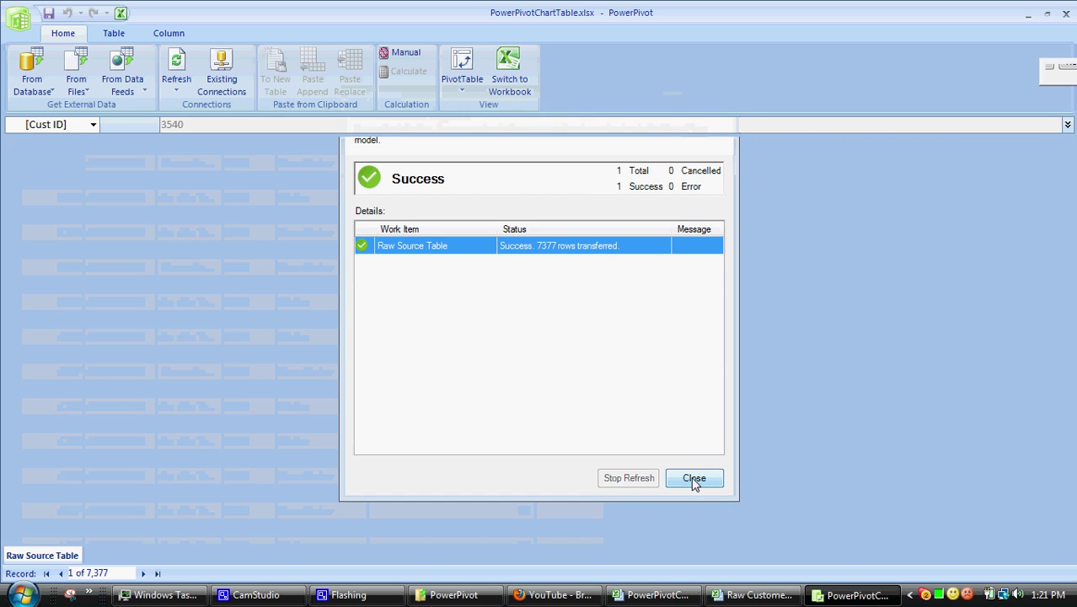
left_click(560, 162)
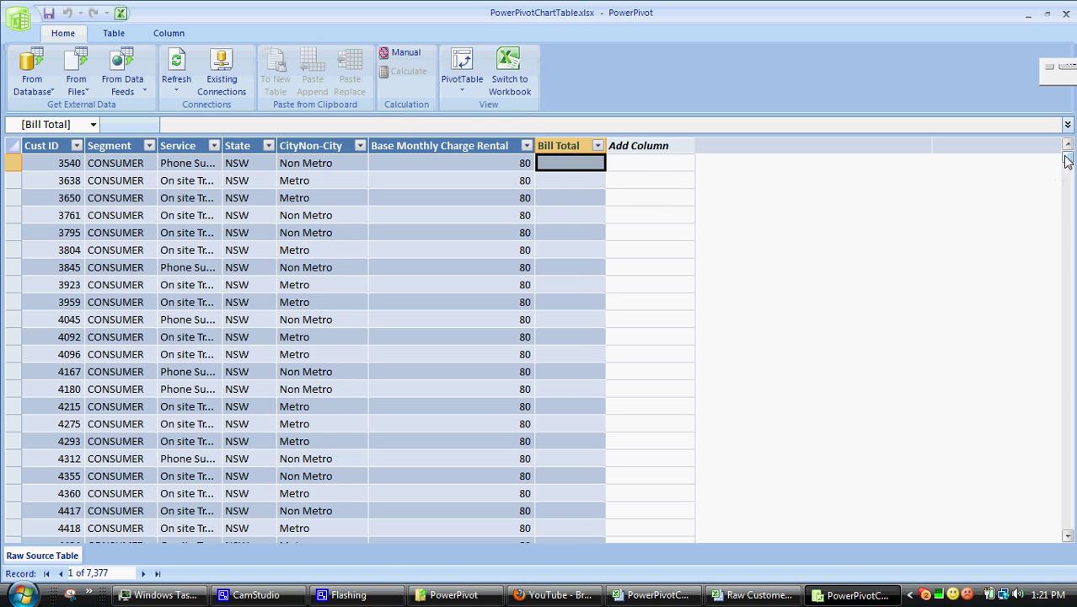
mouse_move(1066, 156)
left_mouse_down()
mouse_move(1060, 373)
mouse_move(1041, 229)
mouse_move(1055, 164)
mouse_move(1054, 360)
mouse_move(1054, 150)
left_mouse_up()
left_click(661, 199)
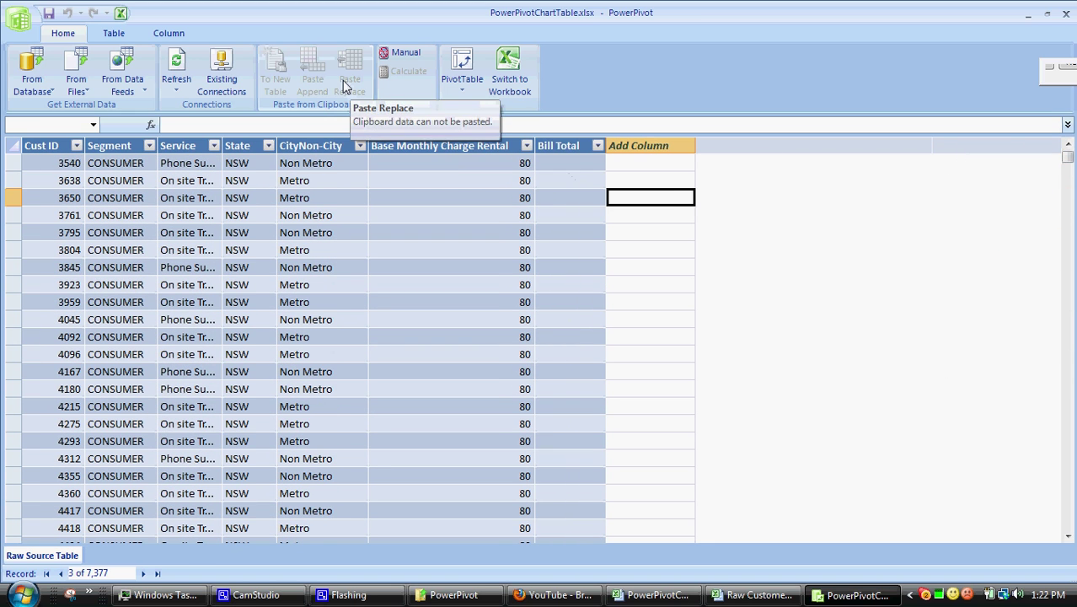
left_click(82, 88)
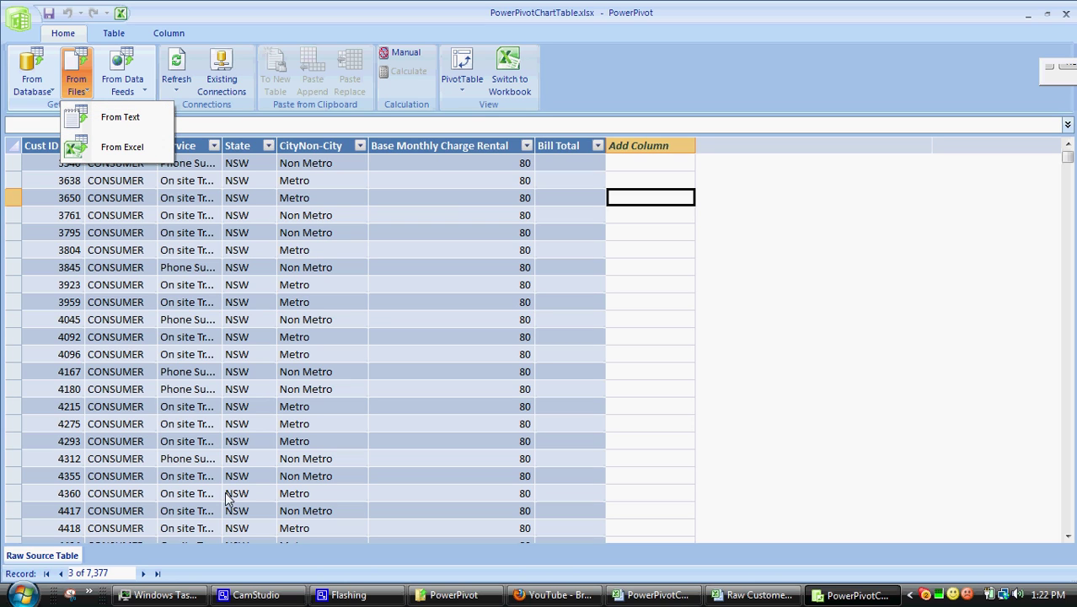
left_click(610, 477)
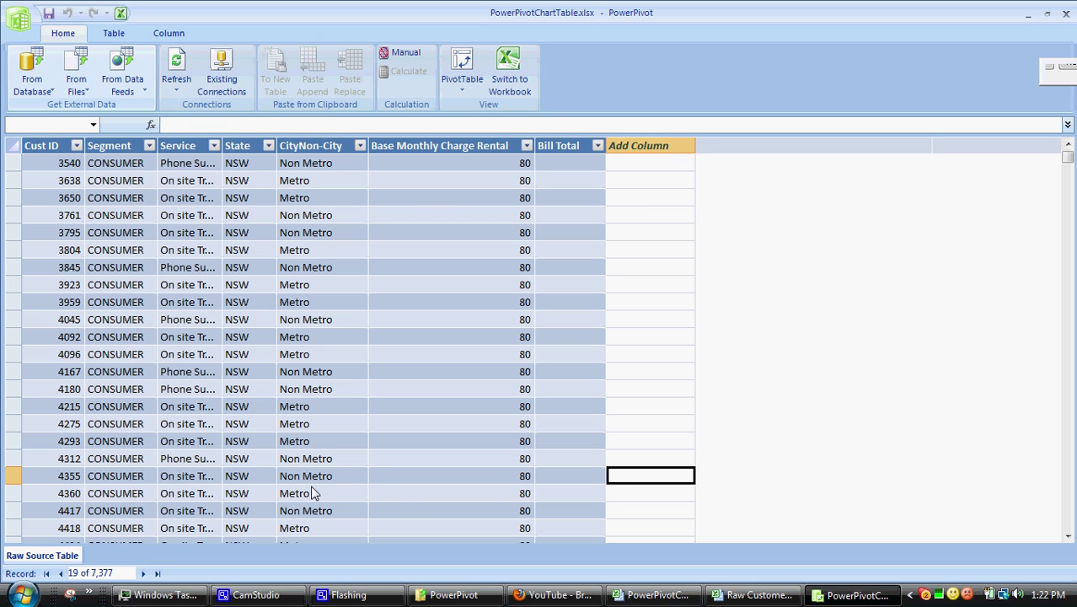
Step: Rename the Raw Source Table sheet in PowerPivot as "Raw Source Table1"
right_click(48, 563)
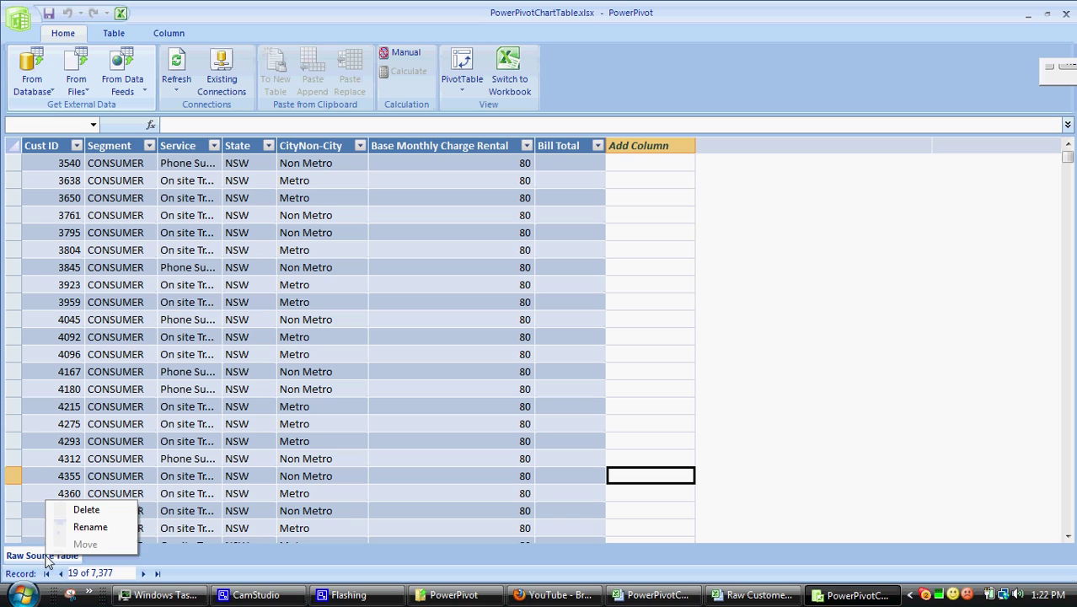
left_click(98, 535)
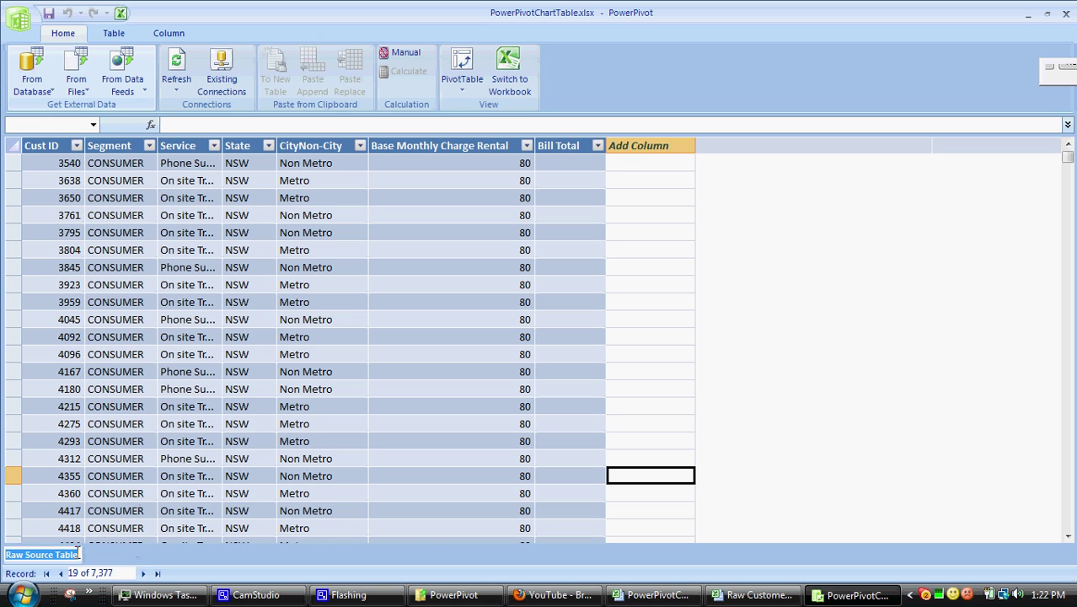
left_click(78, 548)
type("1")
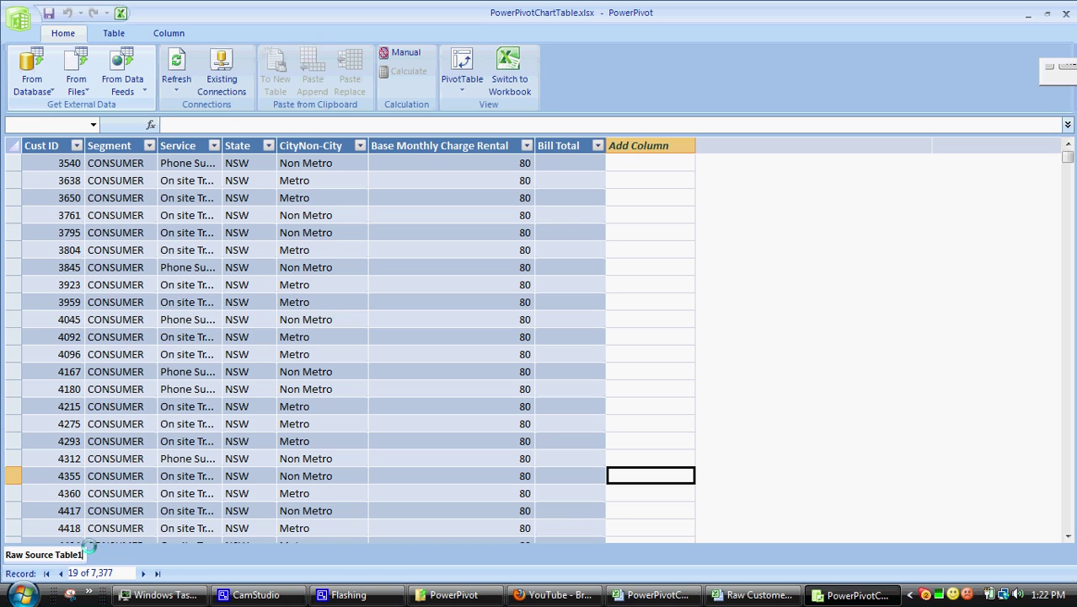
key("Return")
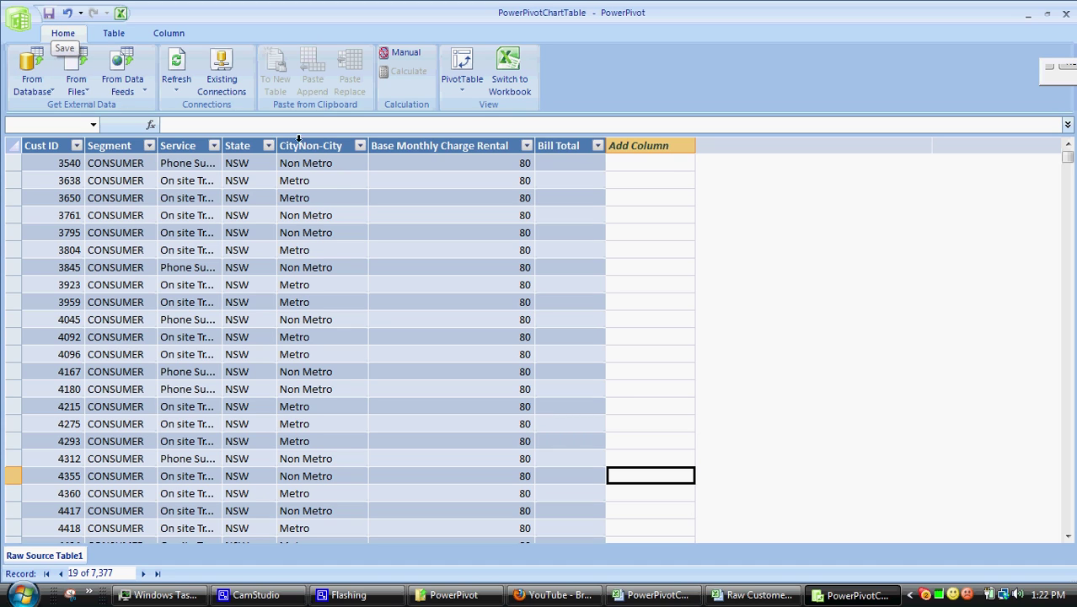
Step: Import the 'Raw Source Table$' sheet from the Raw CustomerData Excel file as a new PowerPivot table
left_click(88, 85)
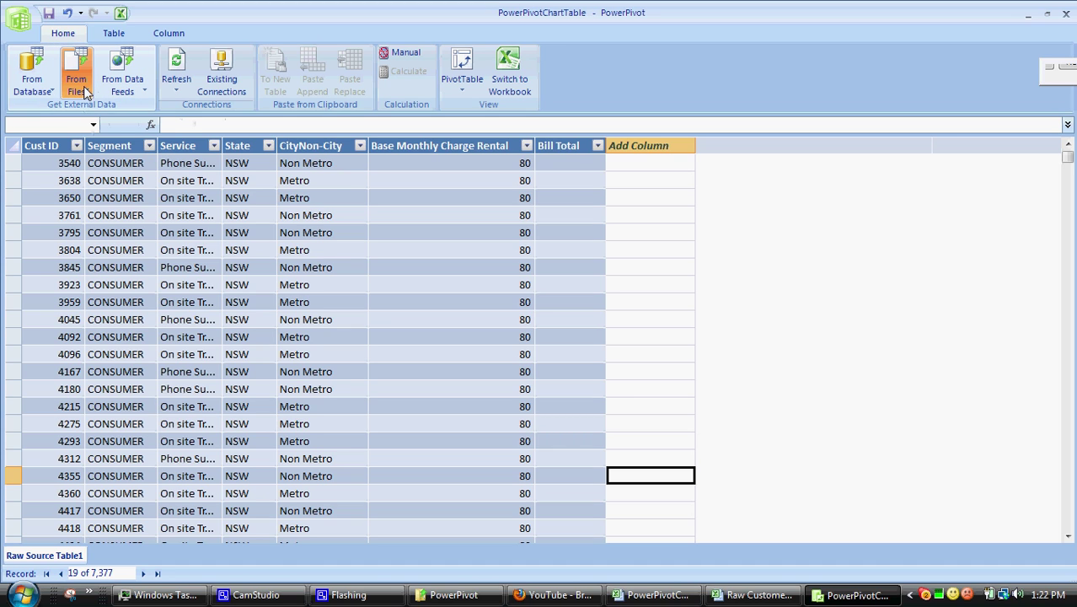
left_click(118, 147)
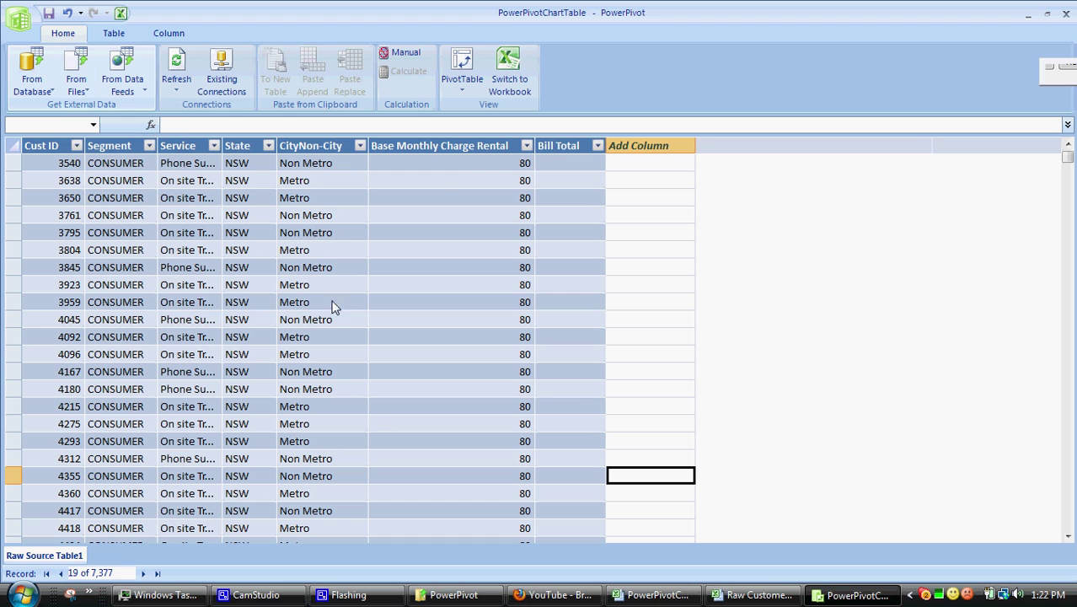
left_click(693, 249)
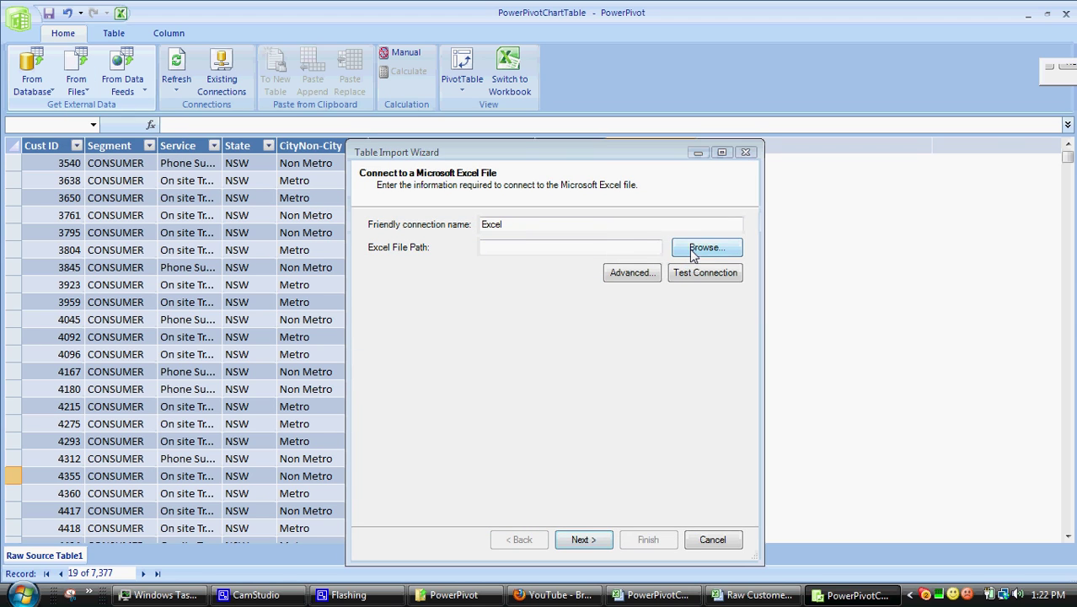
left_click(637, 282)
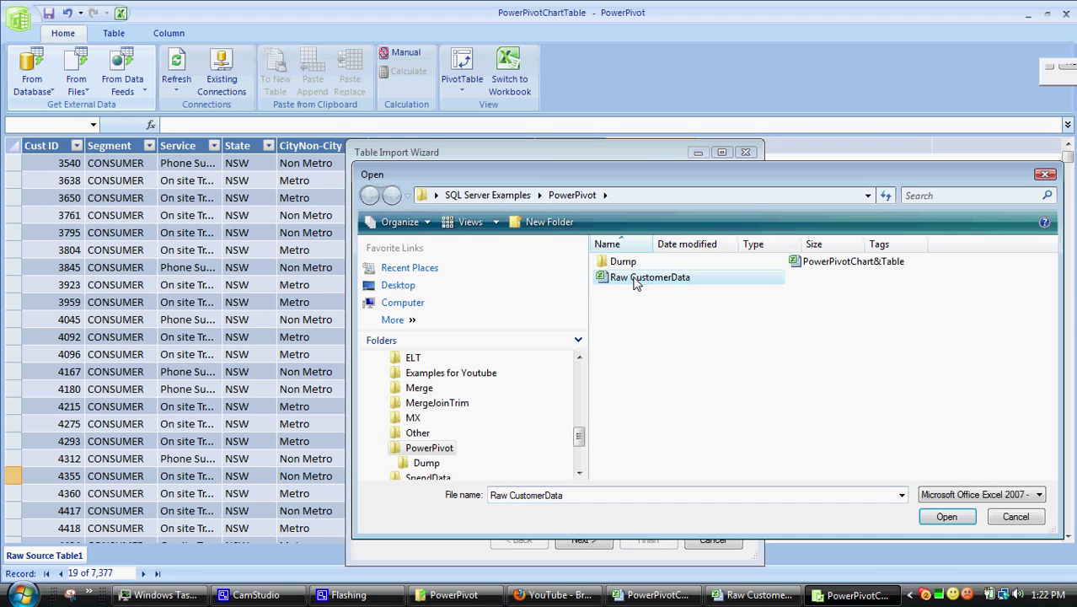
left_click(947, 517)
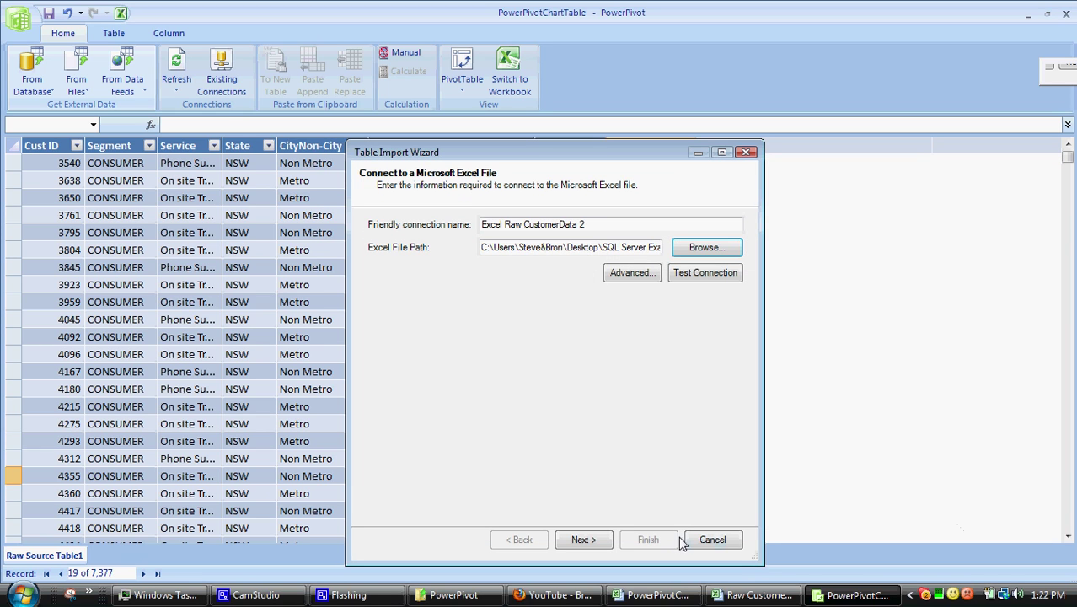
left_click(602, 540)
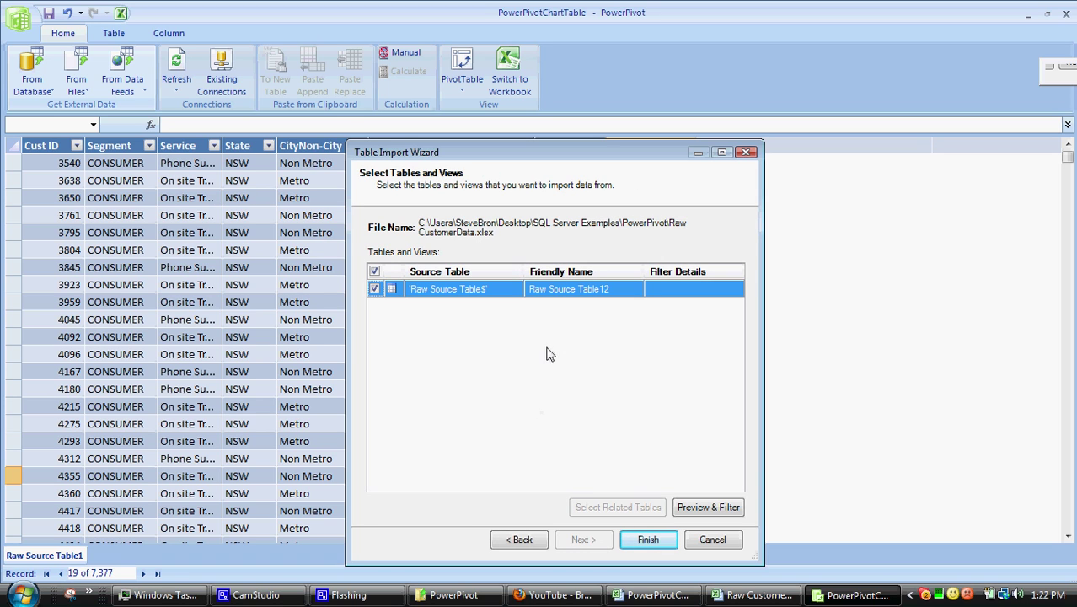
left_click(649, 540)
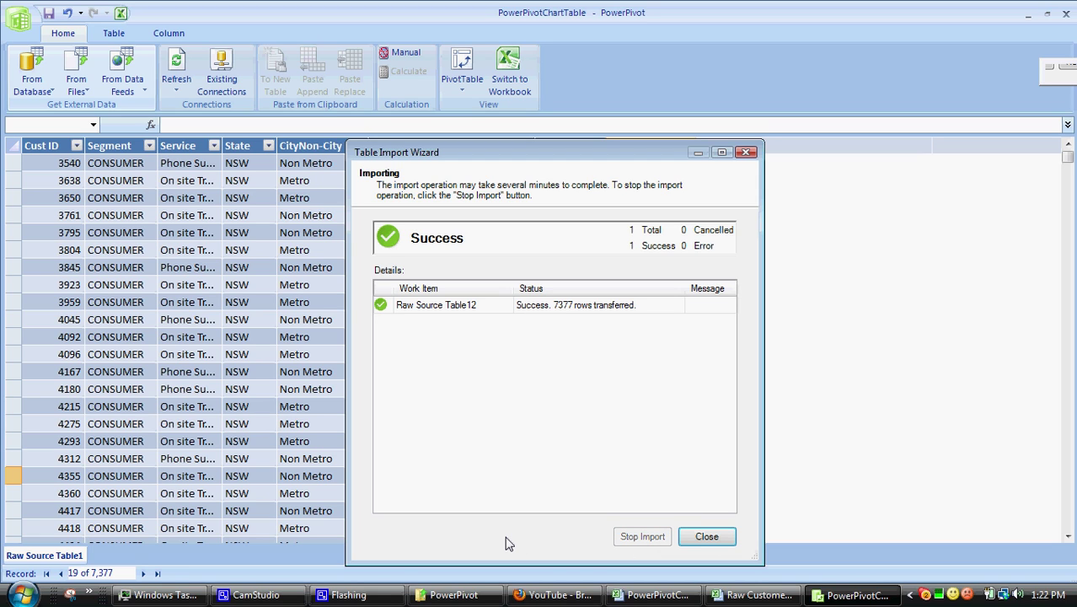
Step: Close the import report and check the Bill Total X 10 values down the newly imported table
left_click(711, 537)
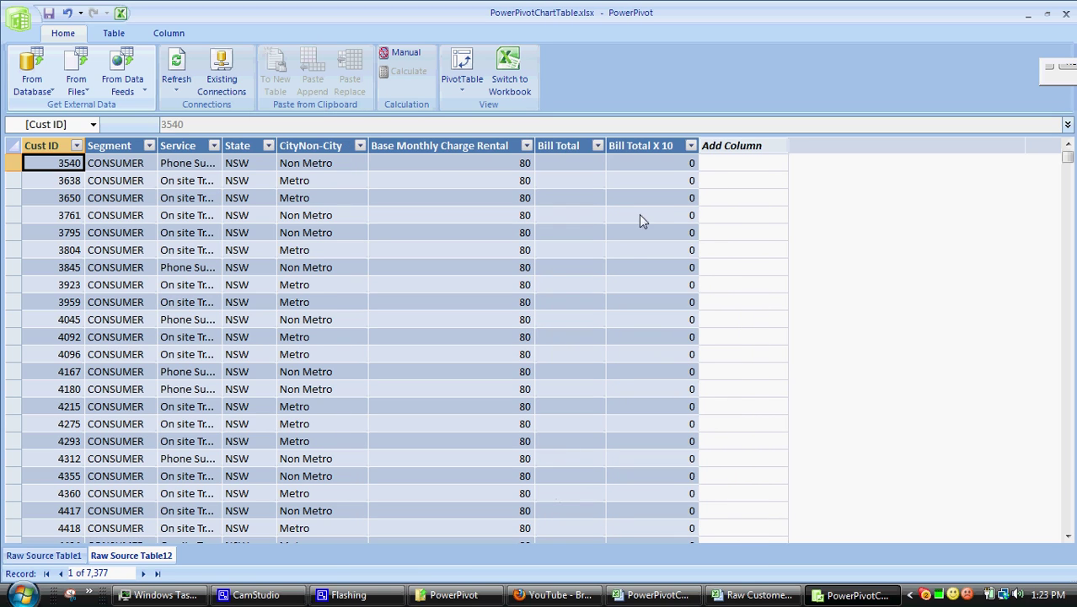
left_click(649, 181)
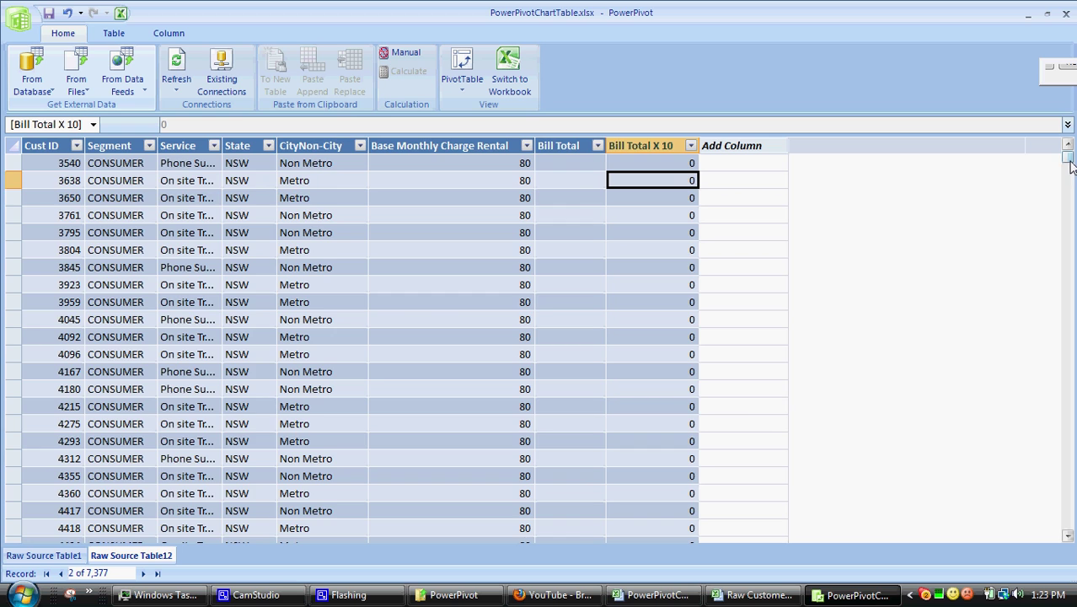
mouse_move(1068, 158)
left_mouse_down()
mouse_move(1068, 236)
mouse_move(1068, 148)
left_mouse_up()
left_click_drag(1068, 157, 1067, 207)
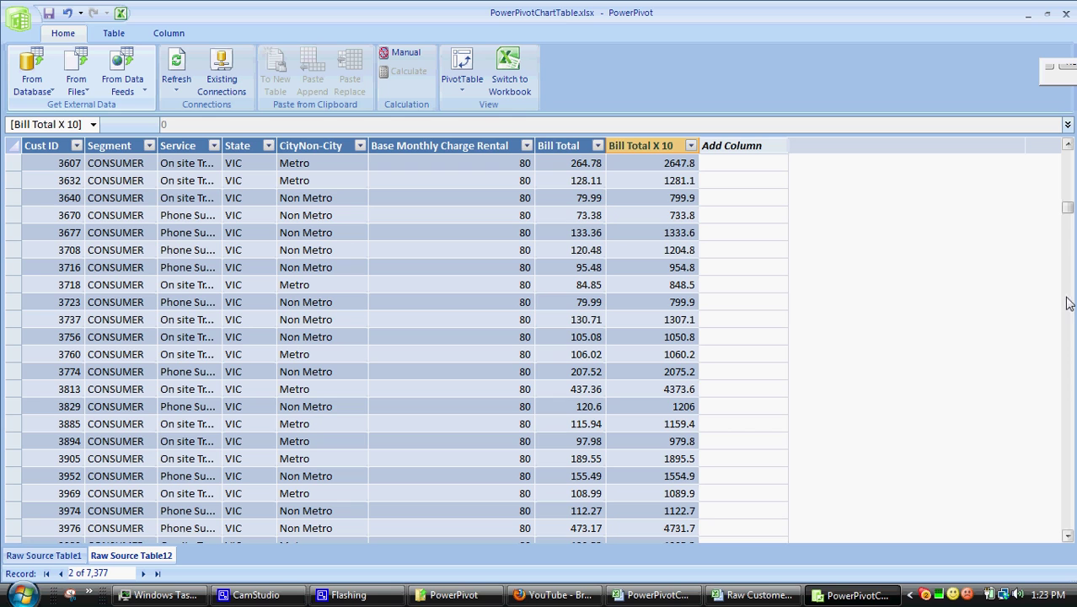
left_click_drag(1068, 216, 1068, 156)
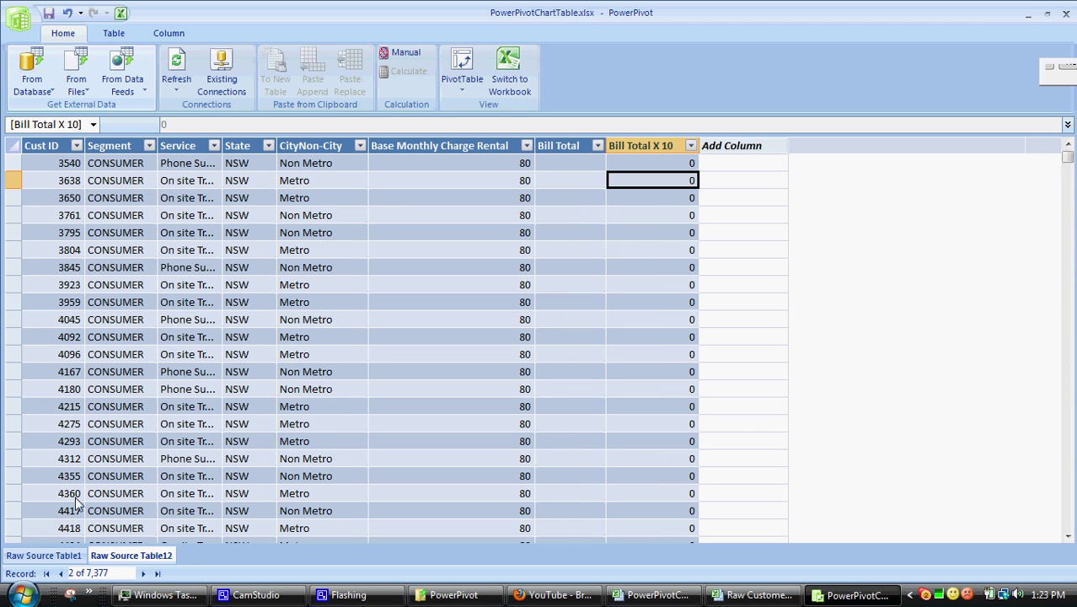
Step: Permanently delete the old Raw Source Table1 table from PowerPivot
left_click(59, 557)
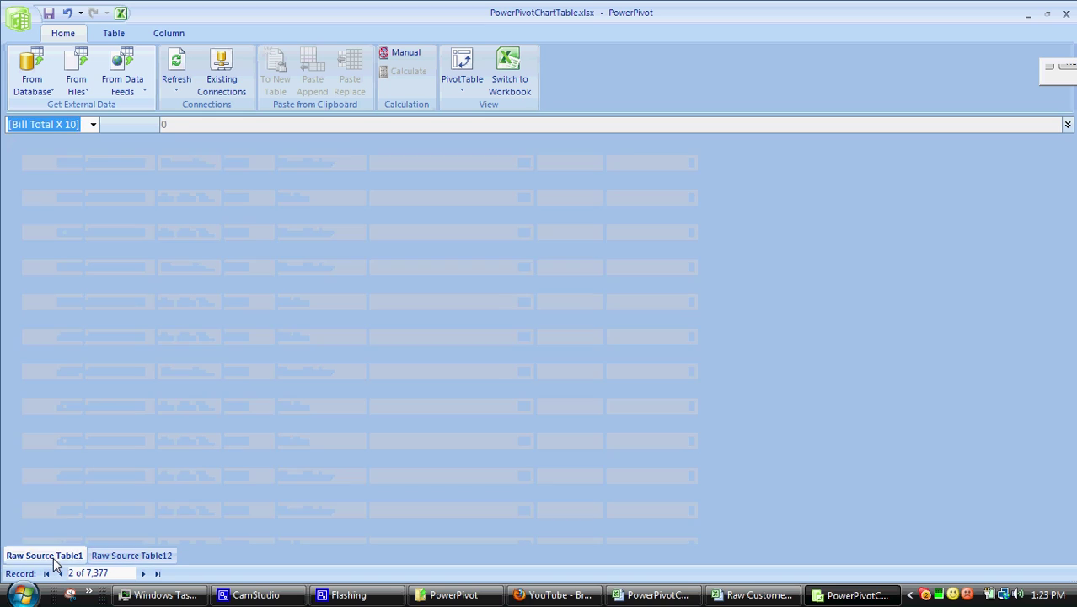
right_click(56, 559)
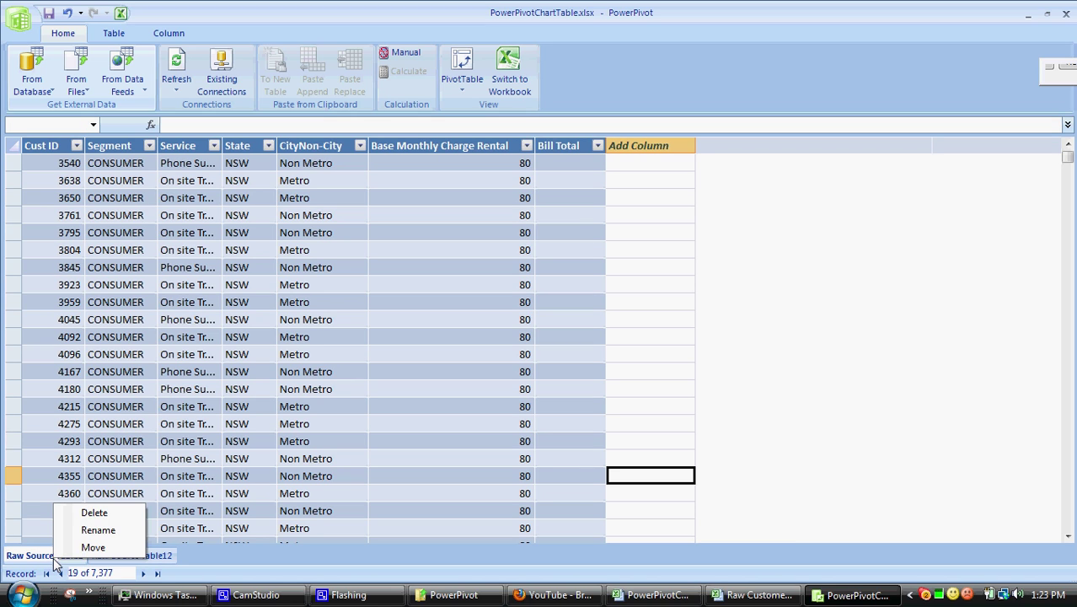
left_click(100, 516)
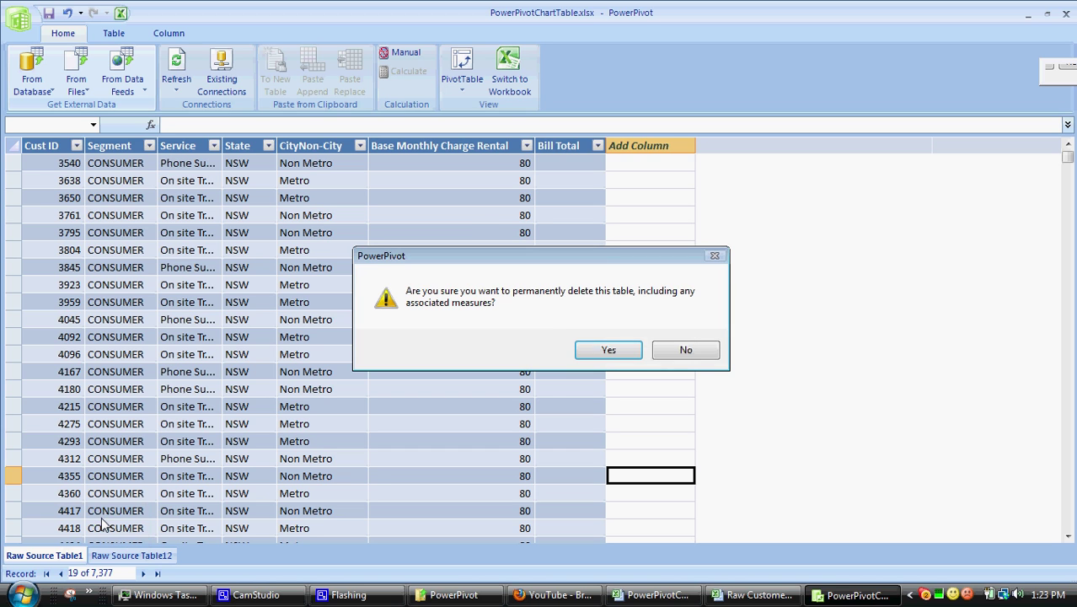
left_click(621, 354)
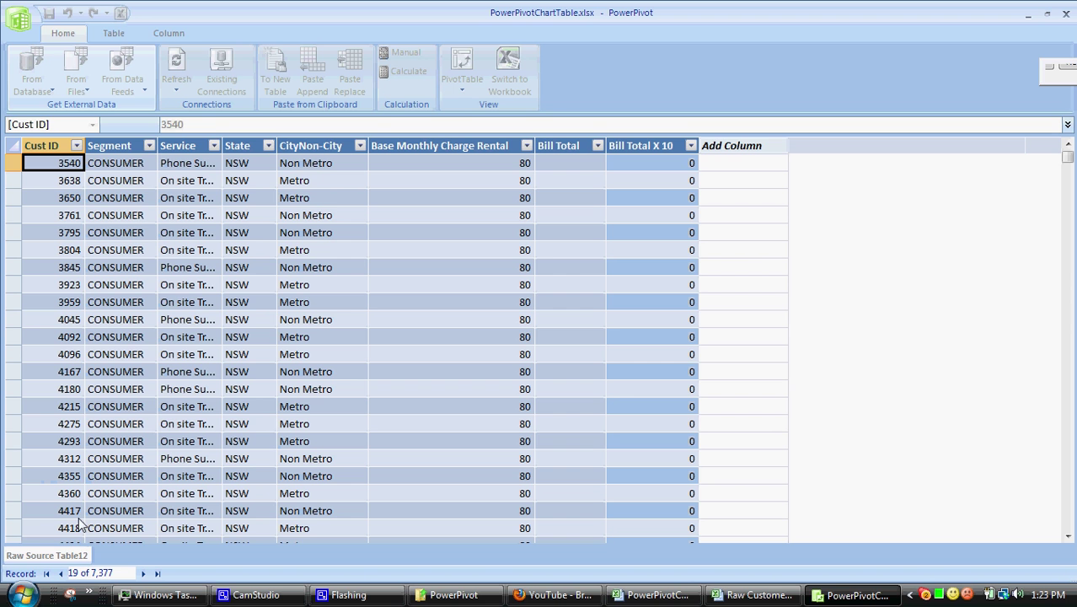
Step: Rename the remaining Raw Source Table12 sheet as "Raw Source Table"
right_click(78, 560)
left_click(127, 526)
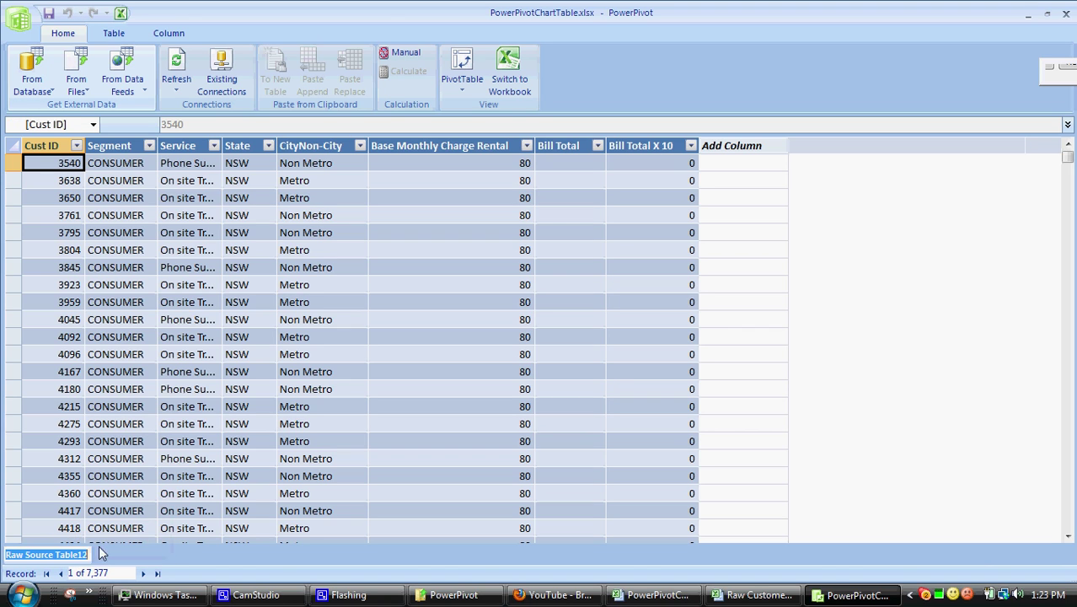
left_click(81, 553)
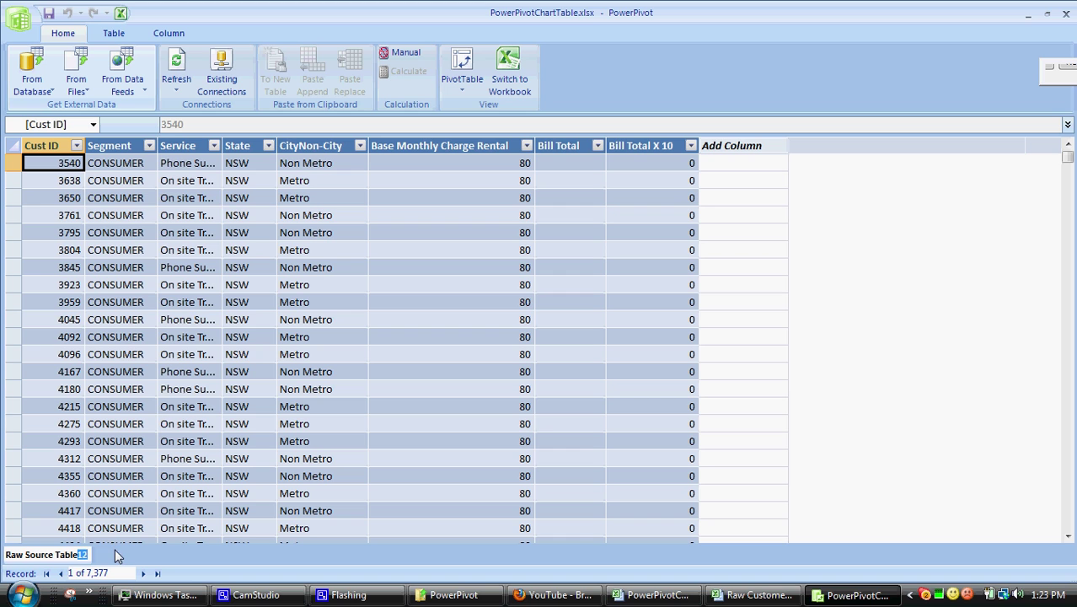
key("BackSpace")
key("Return")
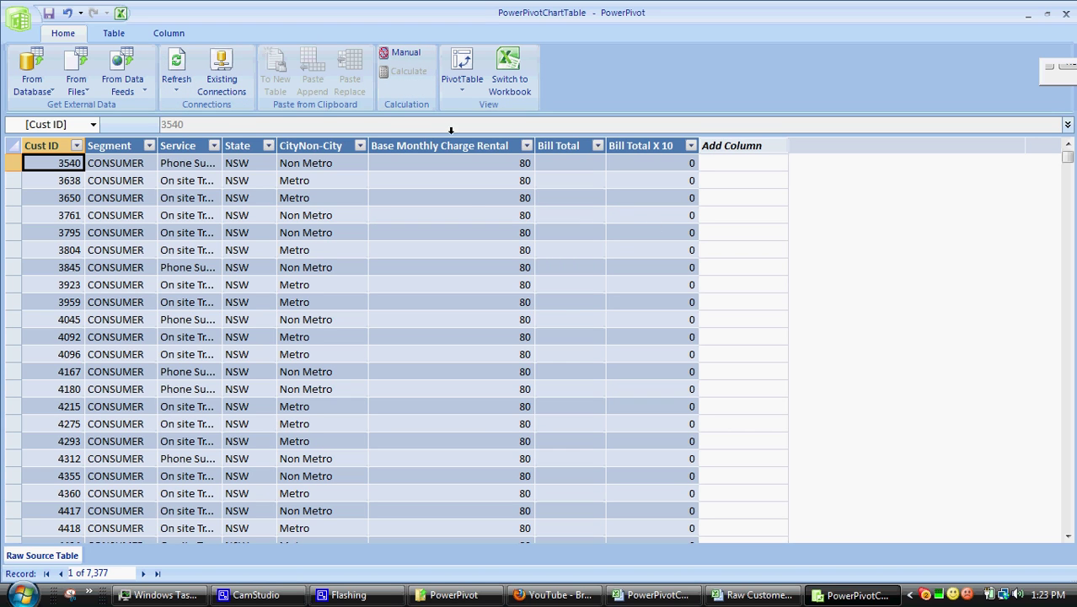
Step: Switch back to the Excel workbook and refresh all of its data connections
left_click(499, 85)
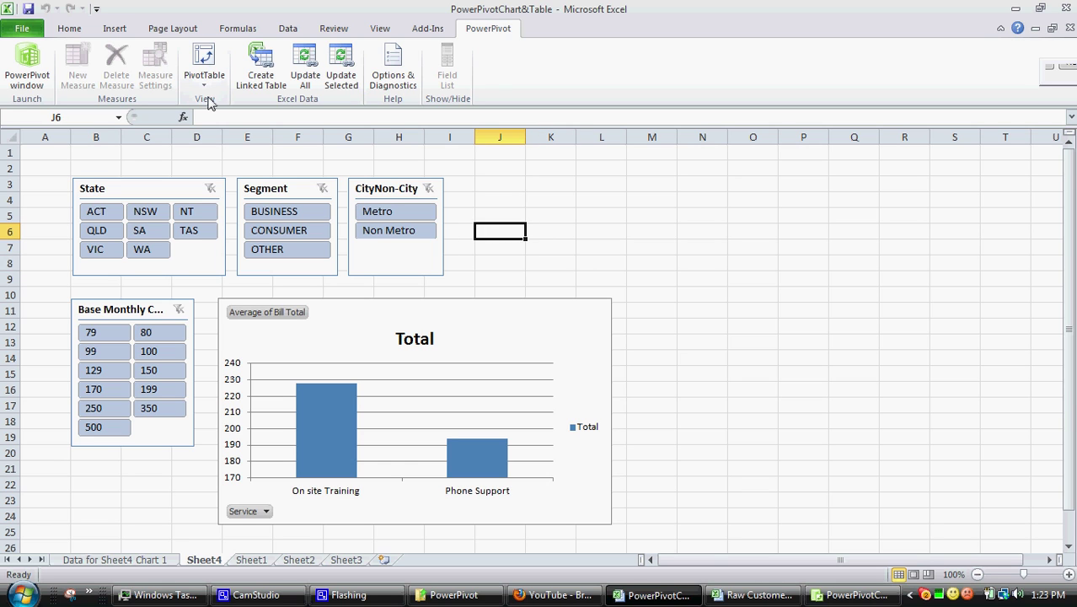
left_click(288, 30)
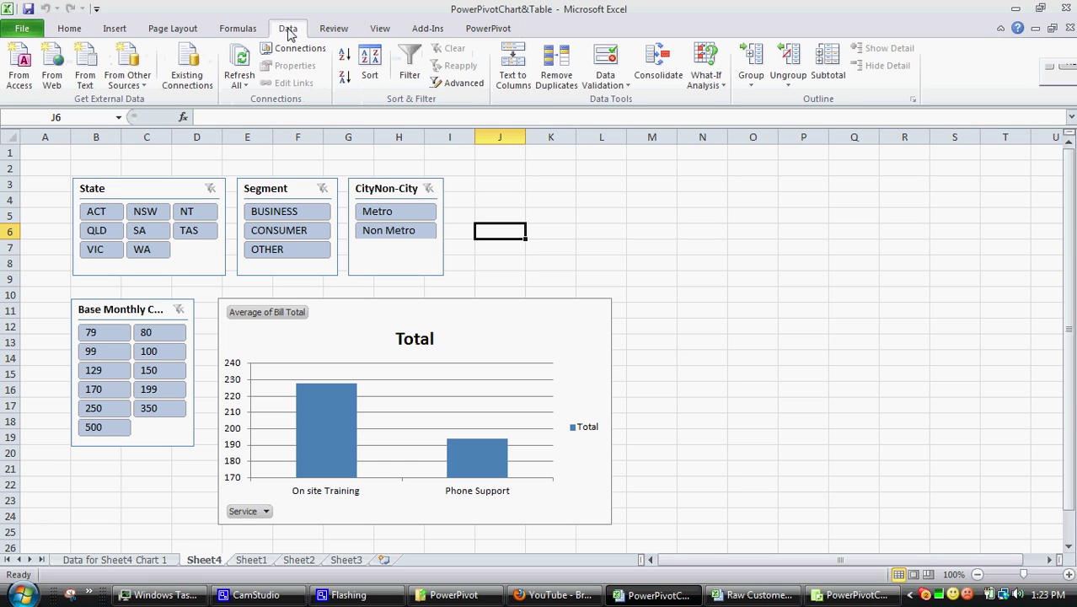
left_click(242, 65)
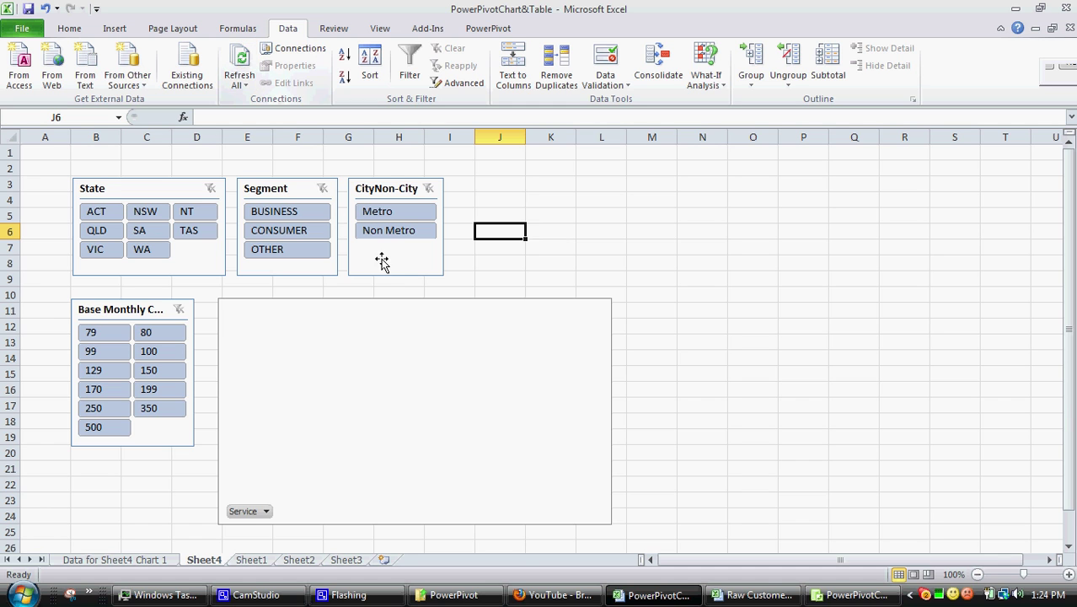
Step: Add the Bill Total X 10 field to the values of the Sheet4 PivotChart and deselect the chart
left_click(406, 304)
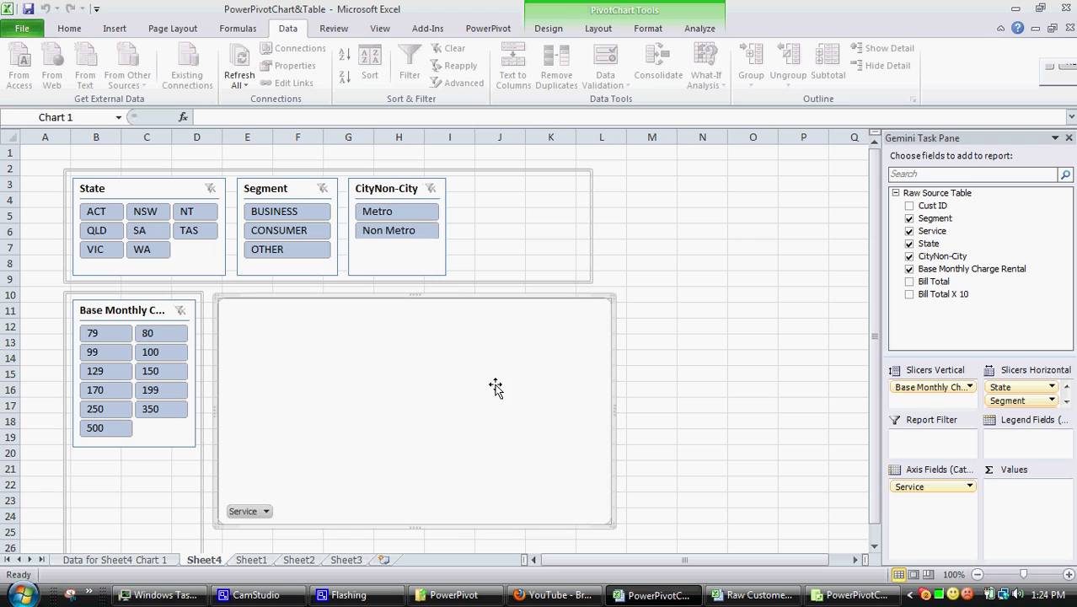
left_click(919, 297)
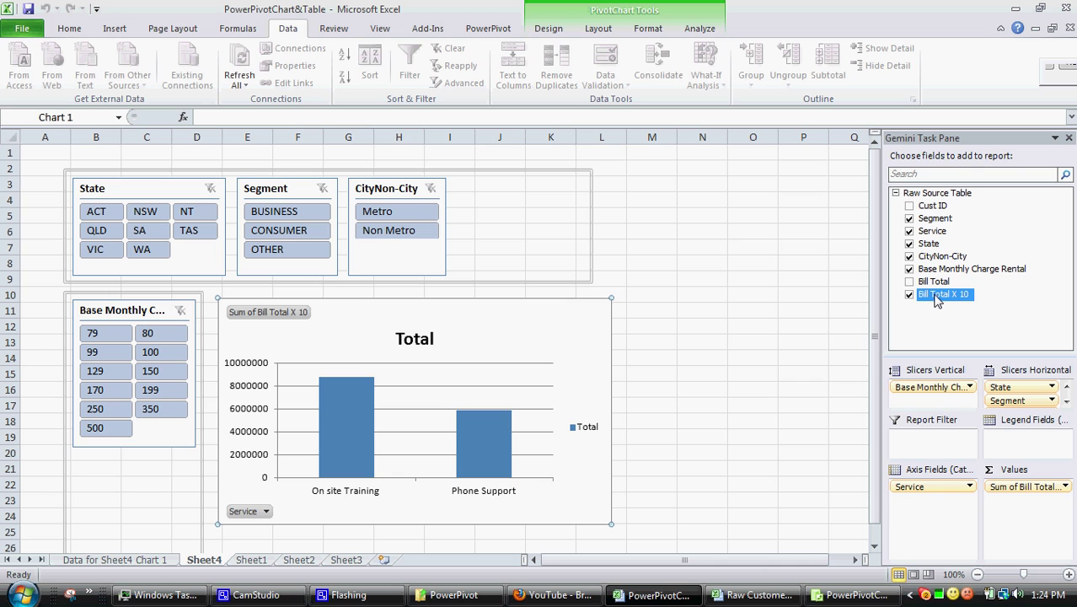
left_click(671, 283)
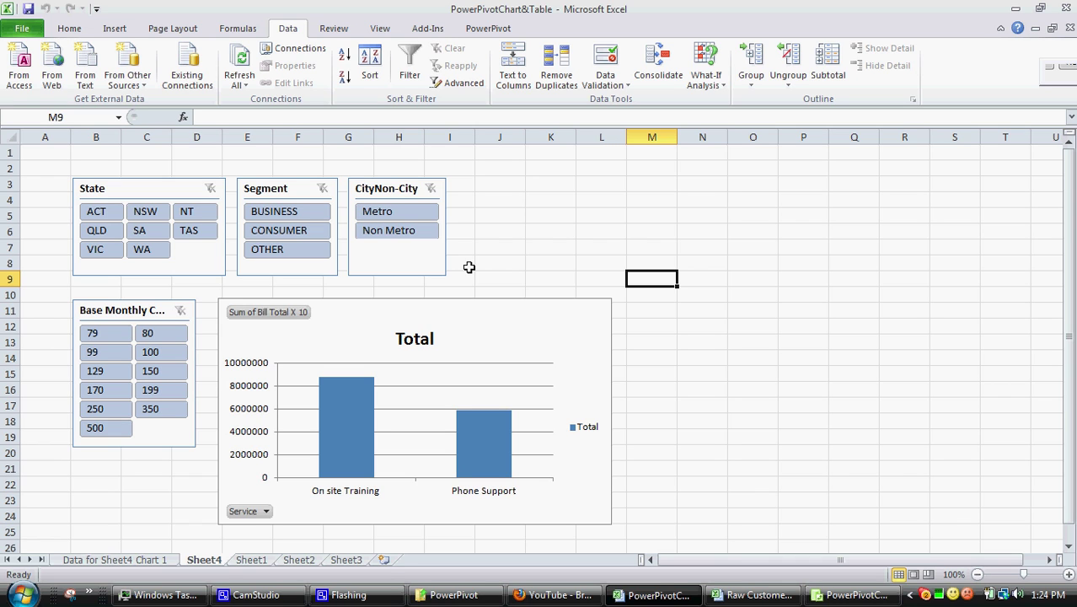
Step: Filter the chart with the slicers to the CONSUMER segment, selecting the state TAS first and changing it to NSW
left_click(279, 230)
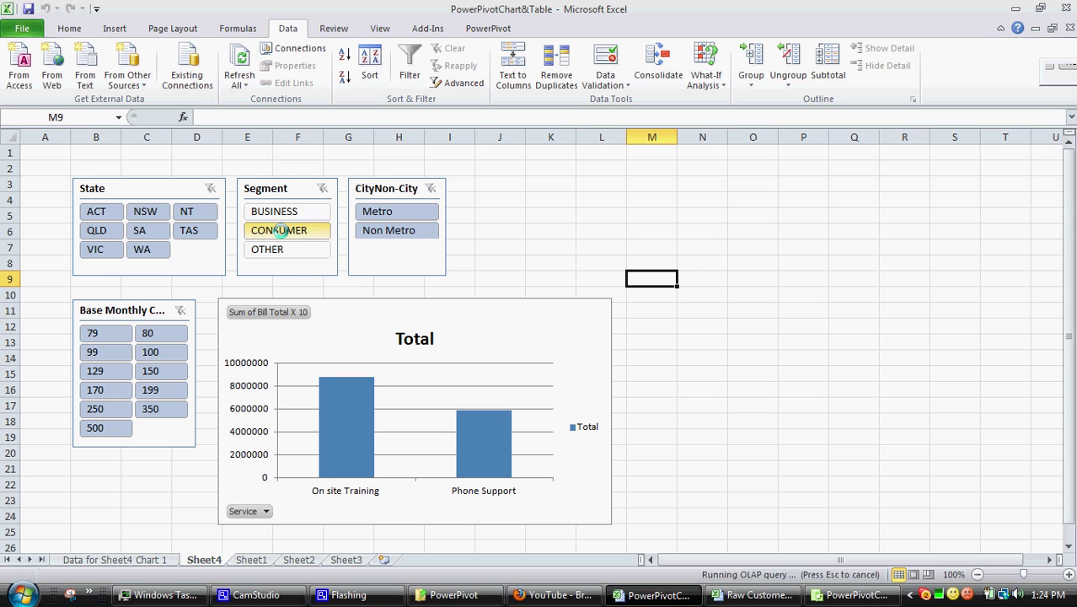
left_click(214, 233)
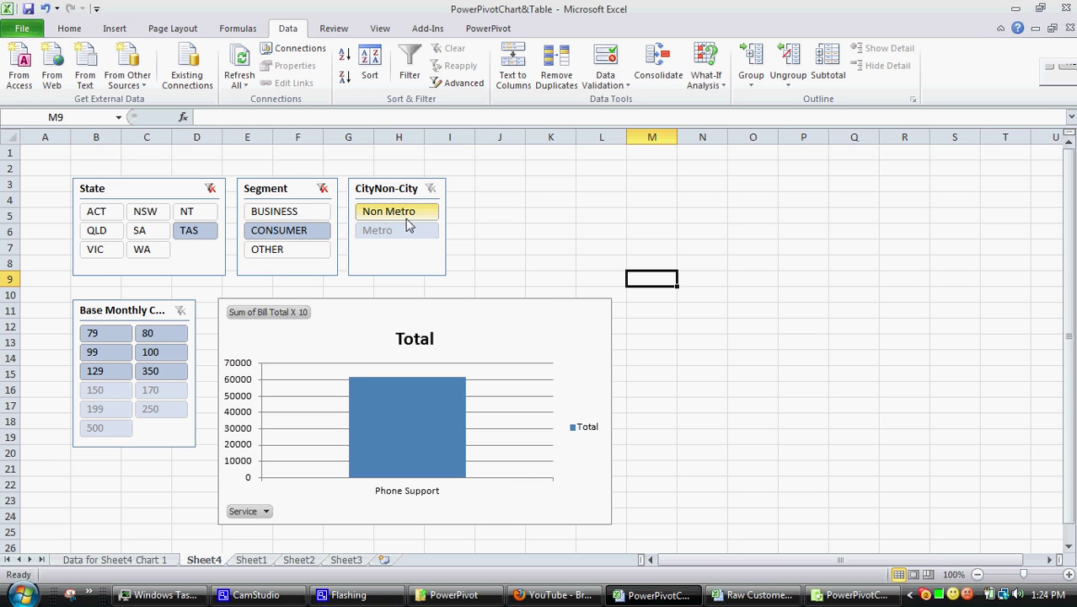
left_click(145, 211)
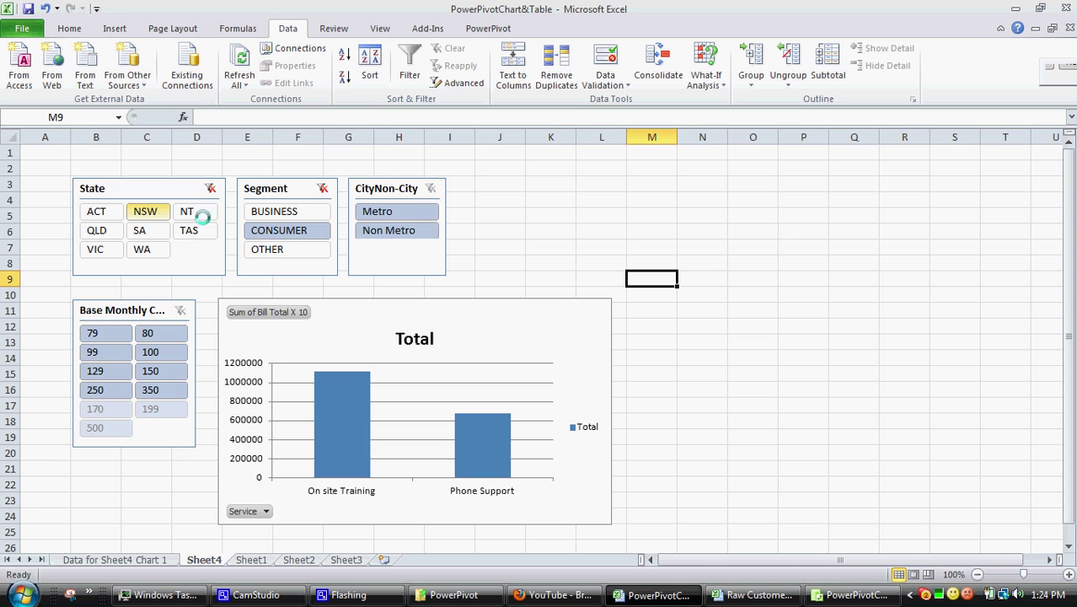